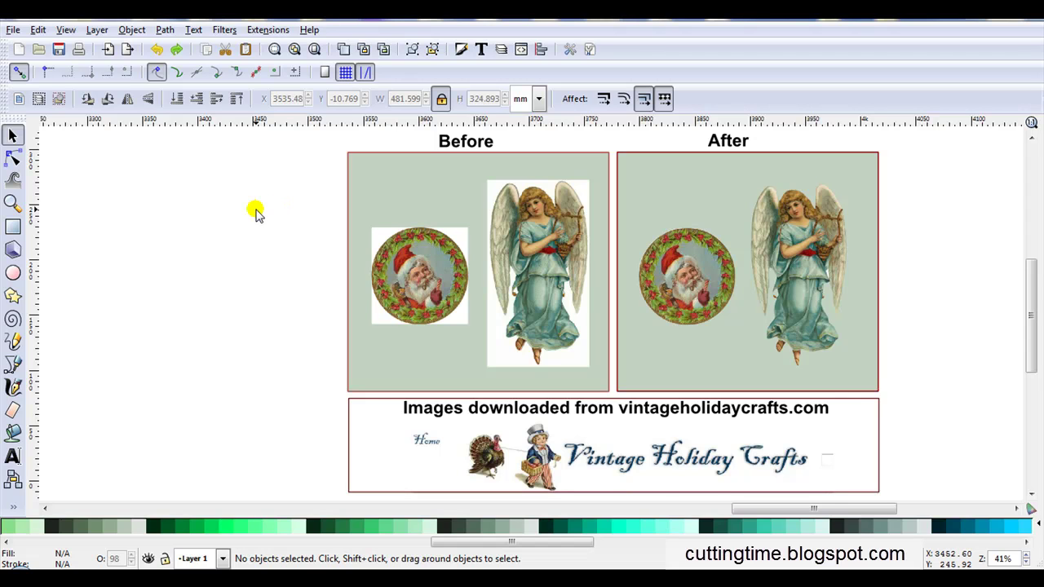
Step: Zoom out to see both panels and the banner, then delete the After label
click(372, 181)
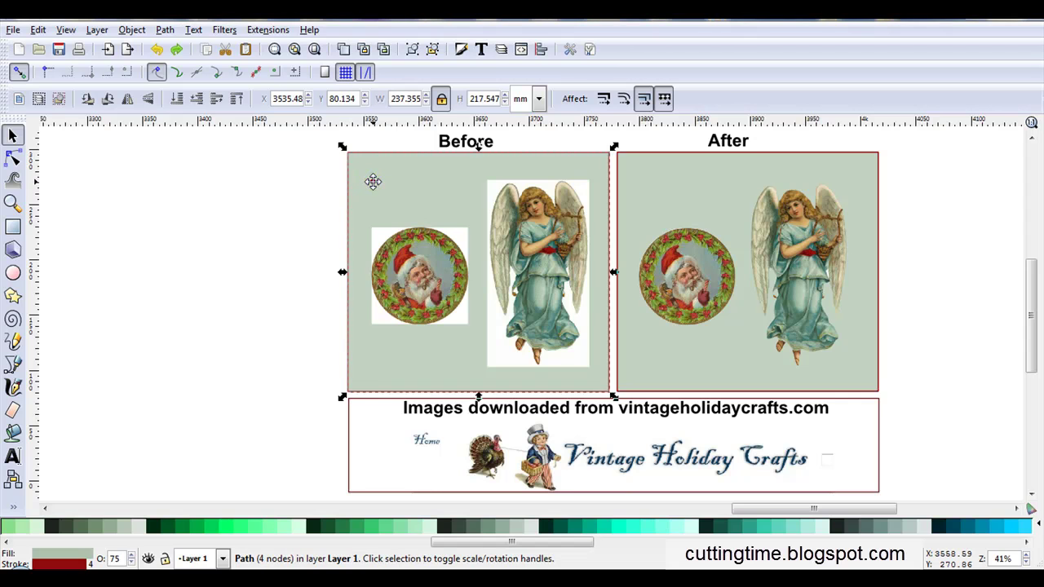
ctrl+scroll(392, 200, up, 1)
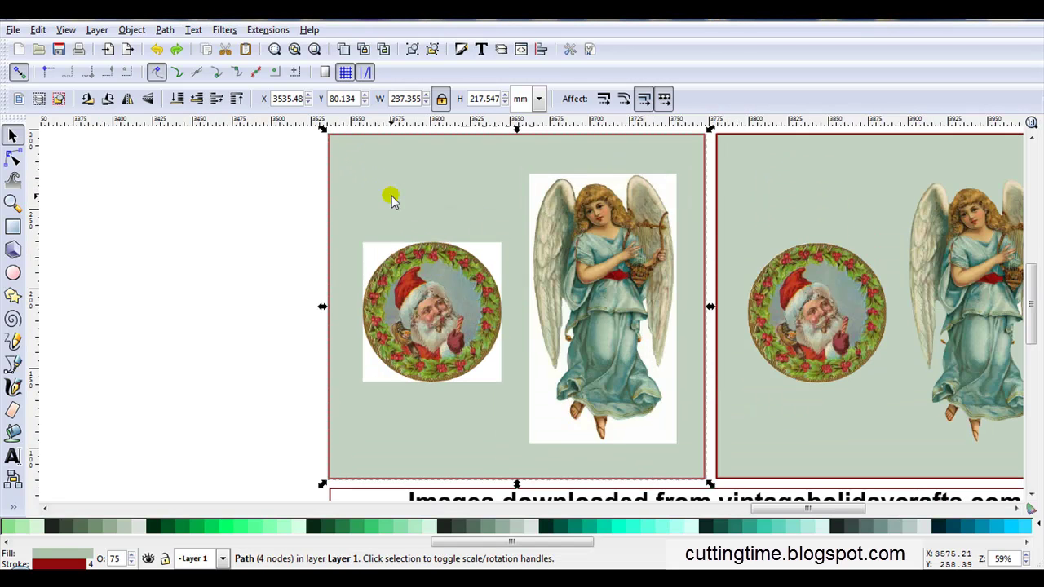
scroll(391, 200, up, 1)
scroll(392, 200, down, 1)
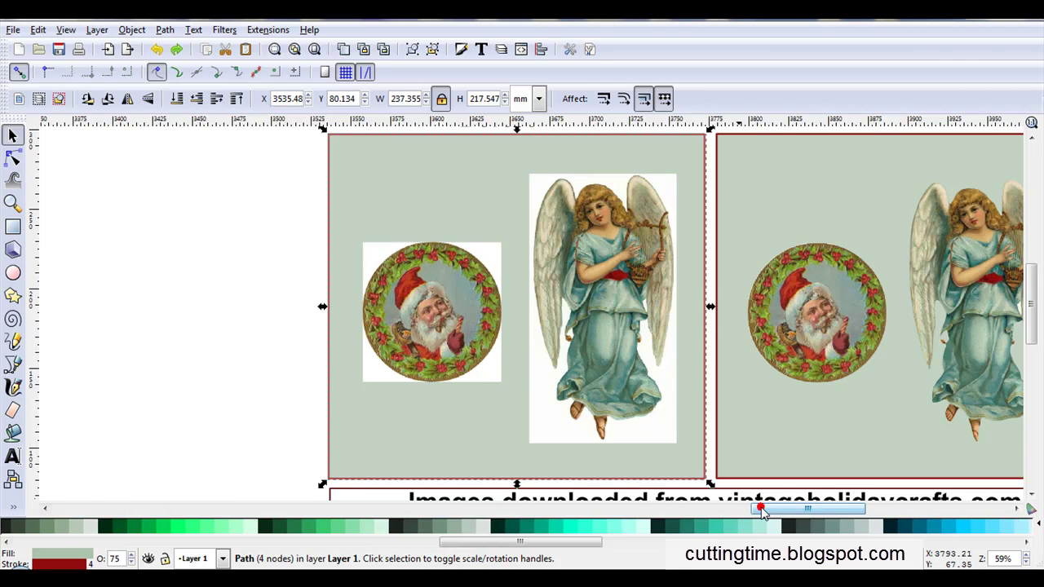
drag(760, 508, 782, 510)
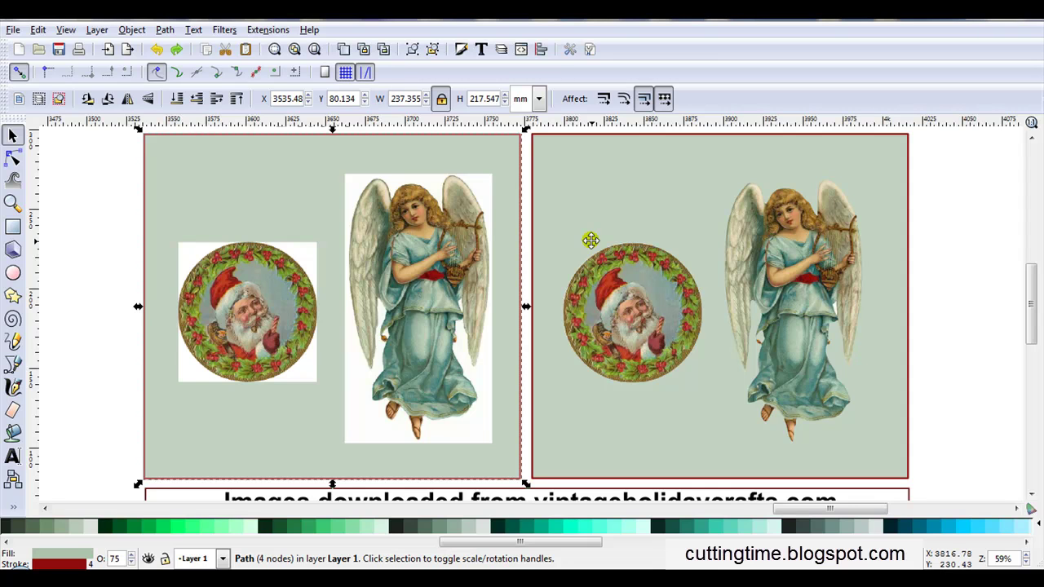
key(minus)
scroll(1030, 362, up, 1)
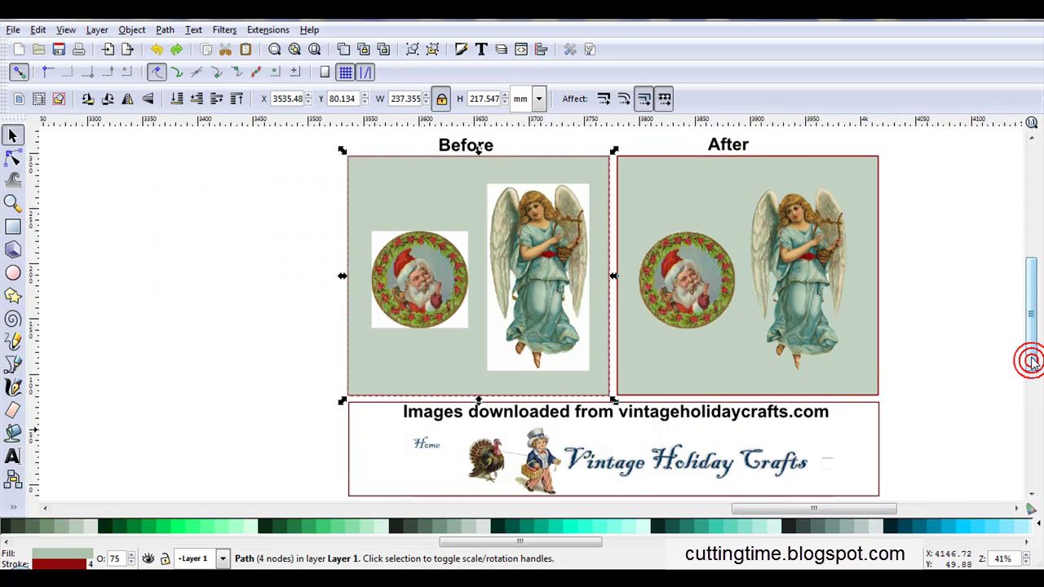
drag(680, 133, 787, 181)
key(Delete)
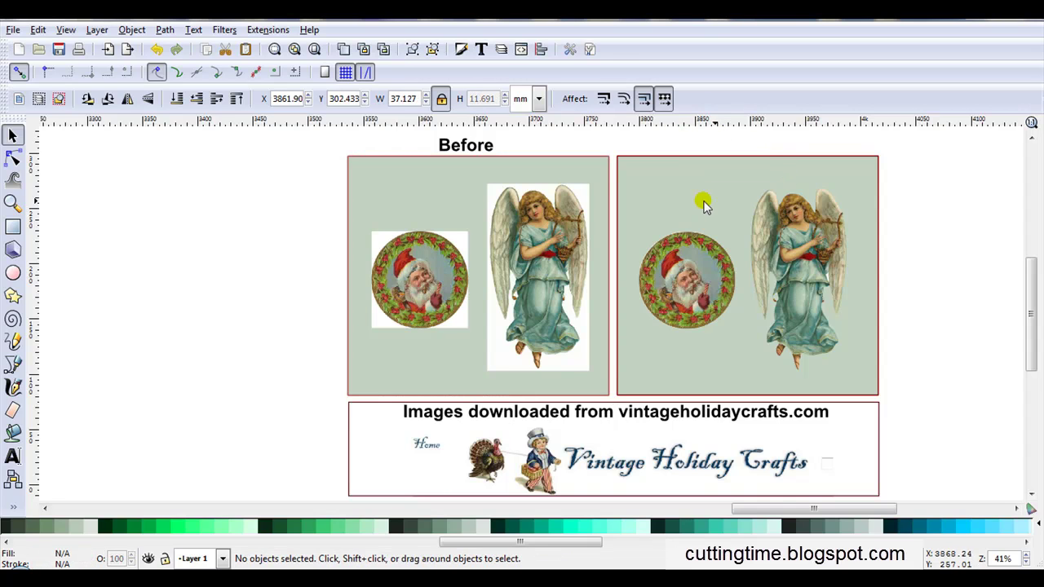
scroll(455, 307, up, 2)
Step: Set up a Trace Bitmap of the Santa image at brightness threshold 0.880 and preview it
click(455, 308)
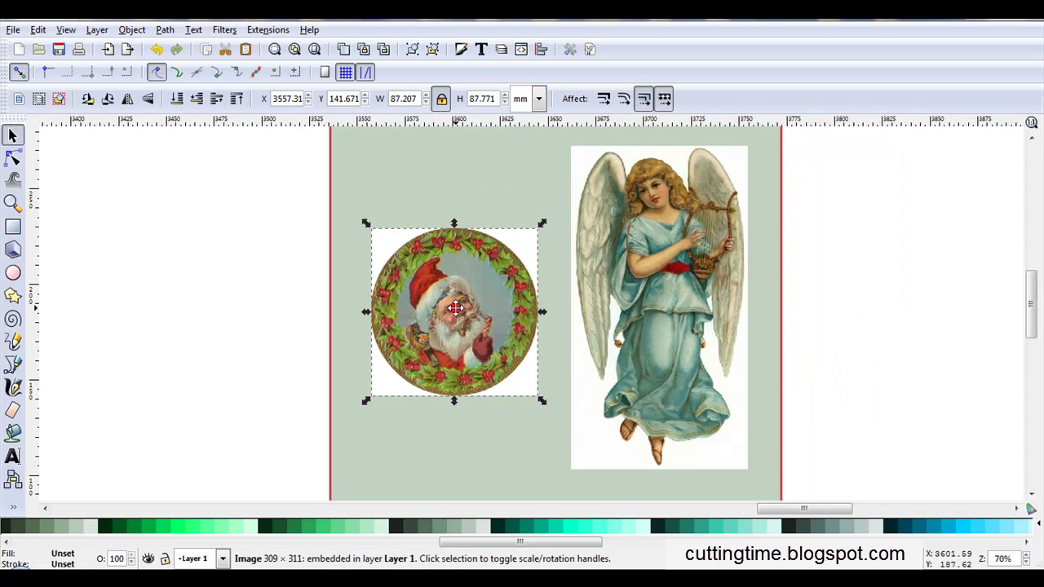
click(163, 30)
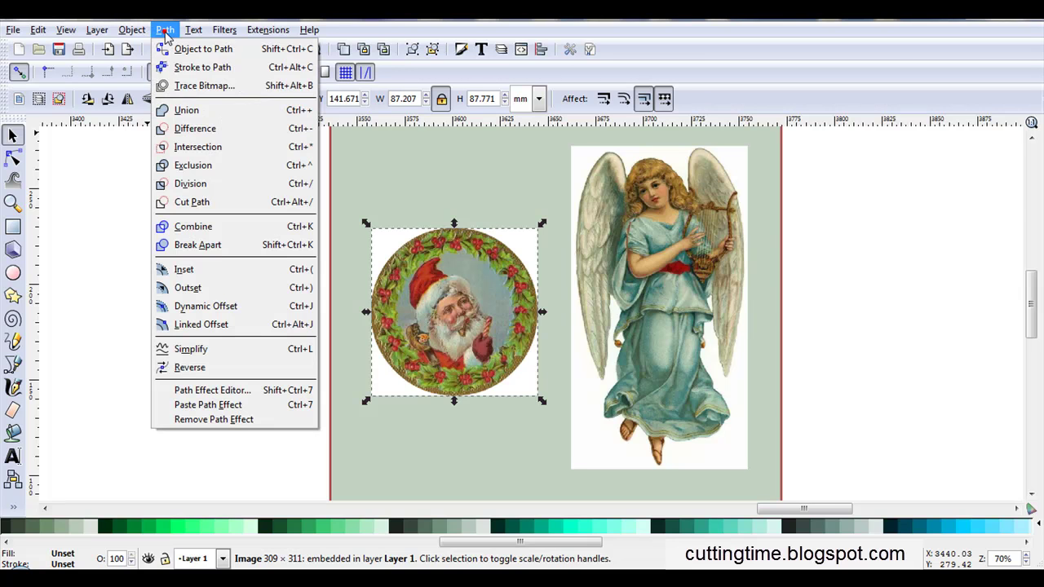
click(180, 87)
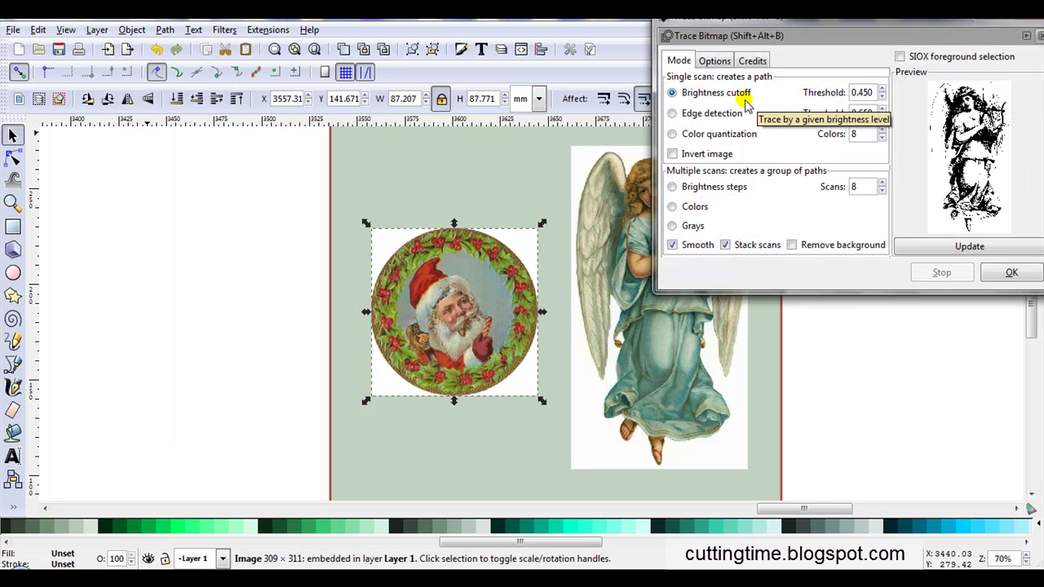
click(880, 88)
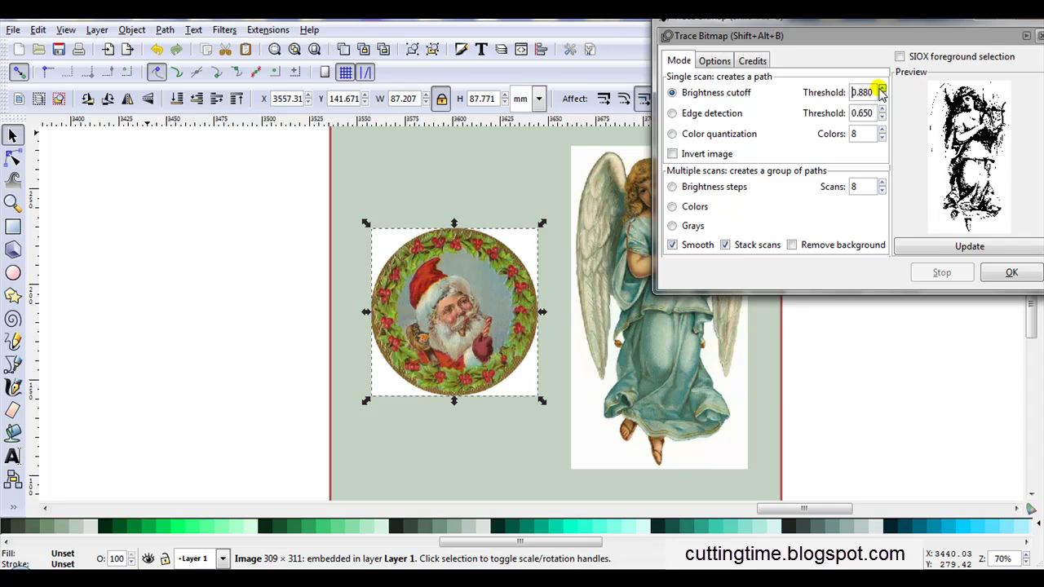
click(930, 245)
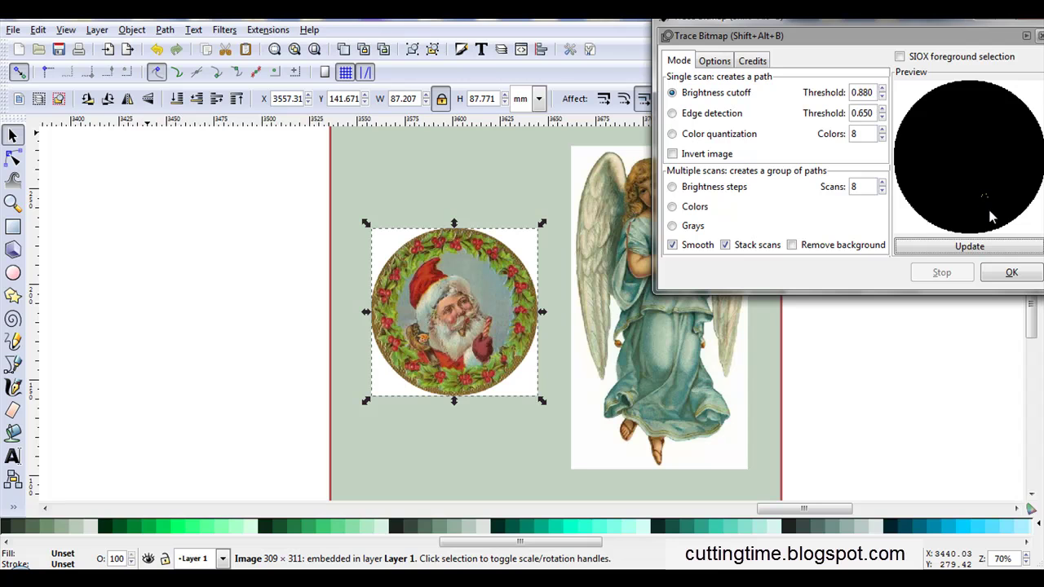
Step: Create the traced black circle path from the Santa image
click(1009, 274)
scroll(422, 326, up, 4)
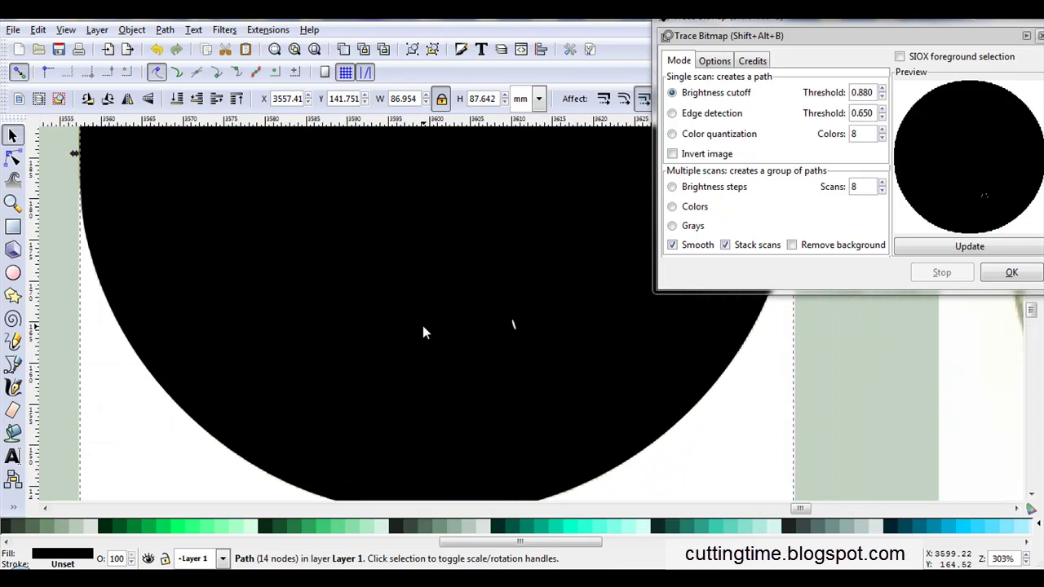
scroll(473, 325, up, 2)
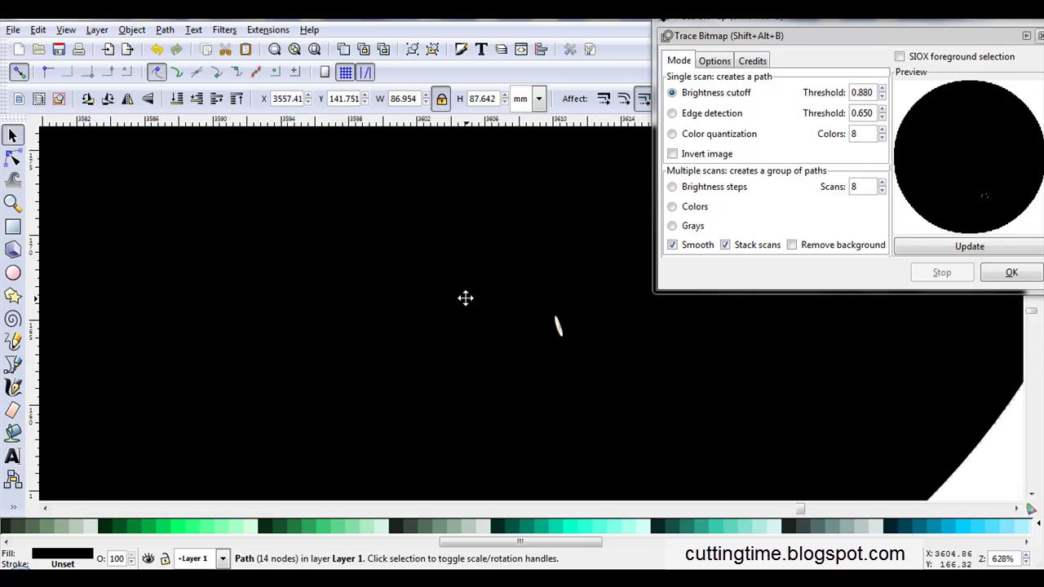
scroll(464, 296, down, 1)
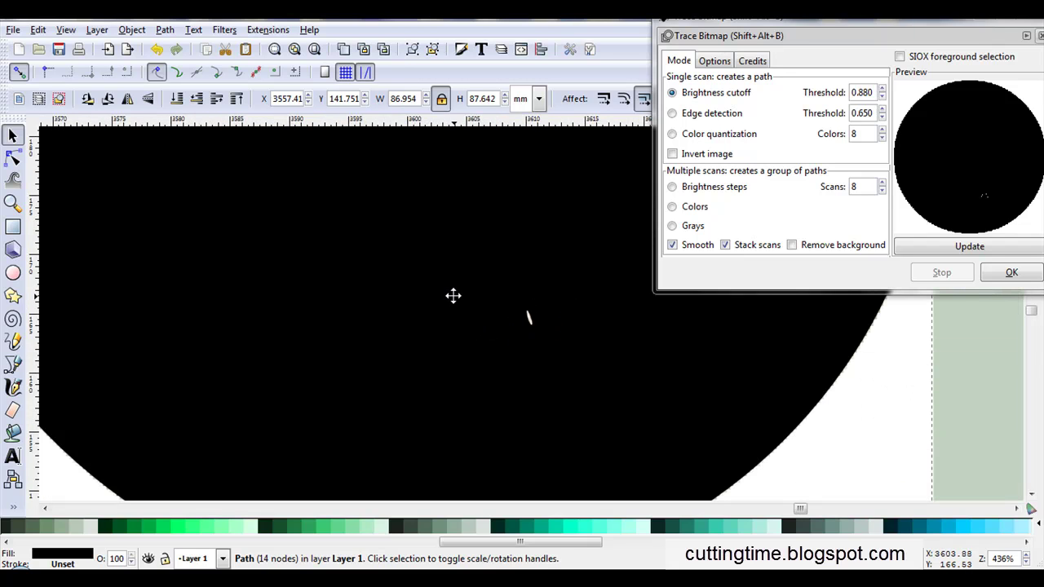
Step: Break Apart and Union the trace into one solid circle, then close Trace Bitmap
click(165, 29)
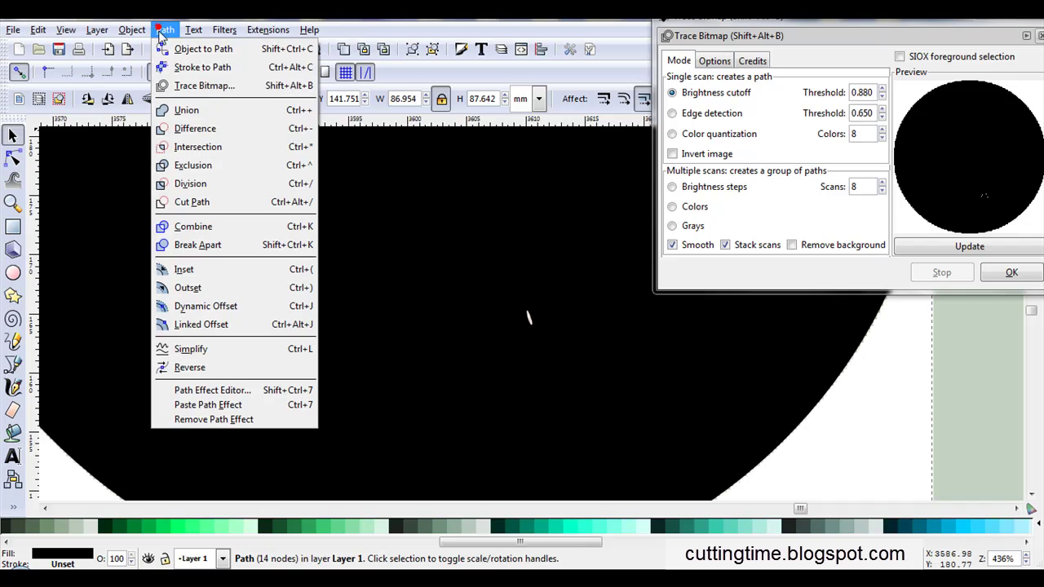
click(195, 244)
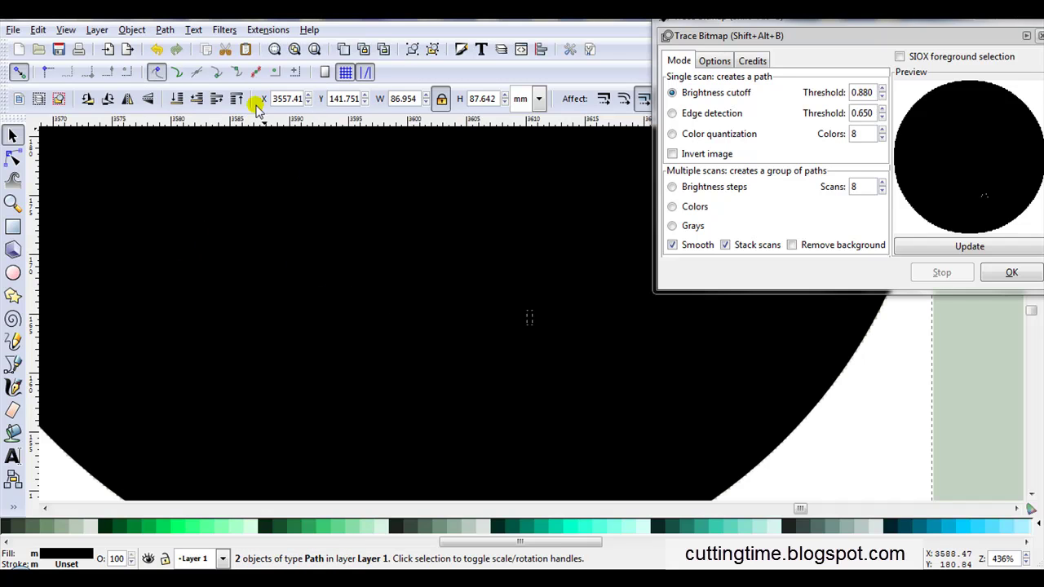
click(166, 31)
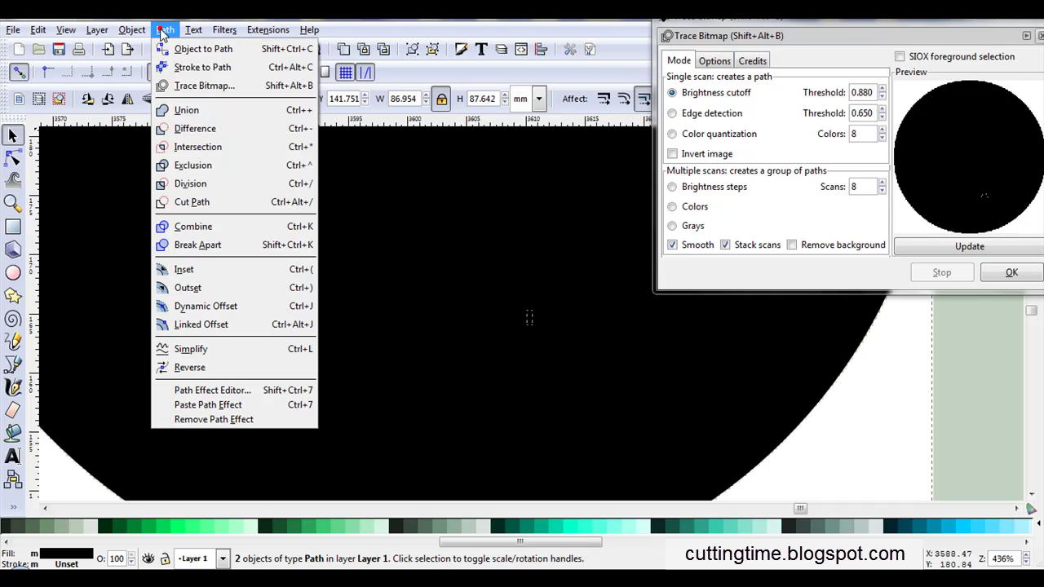
click(185, 111)
scroll(345, 277, down, 3)
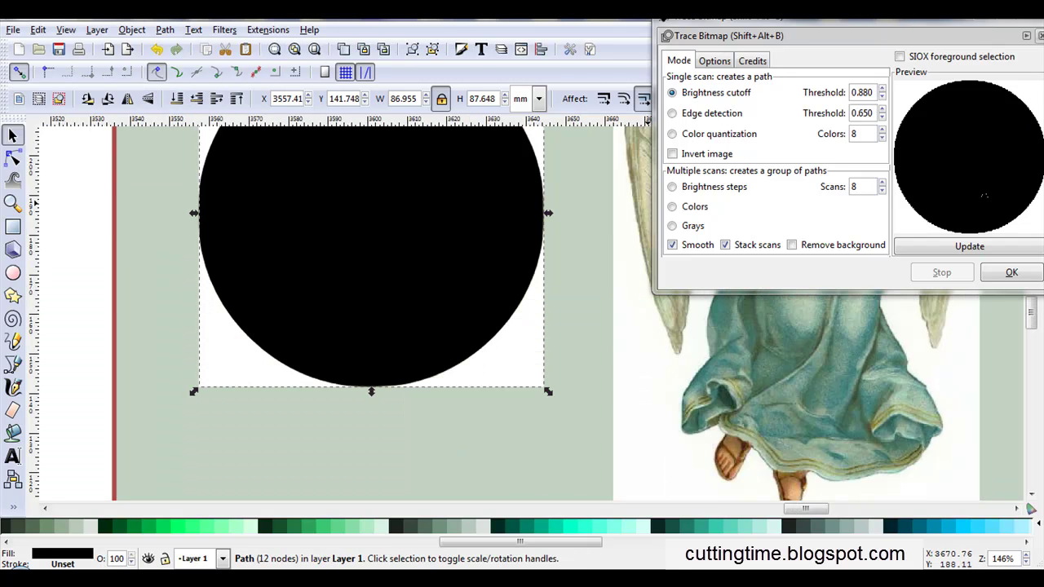
click(1039, 36)
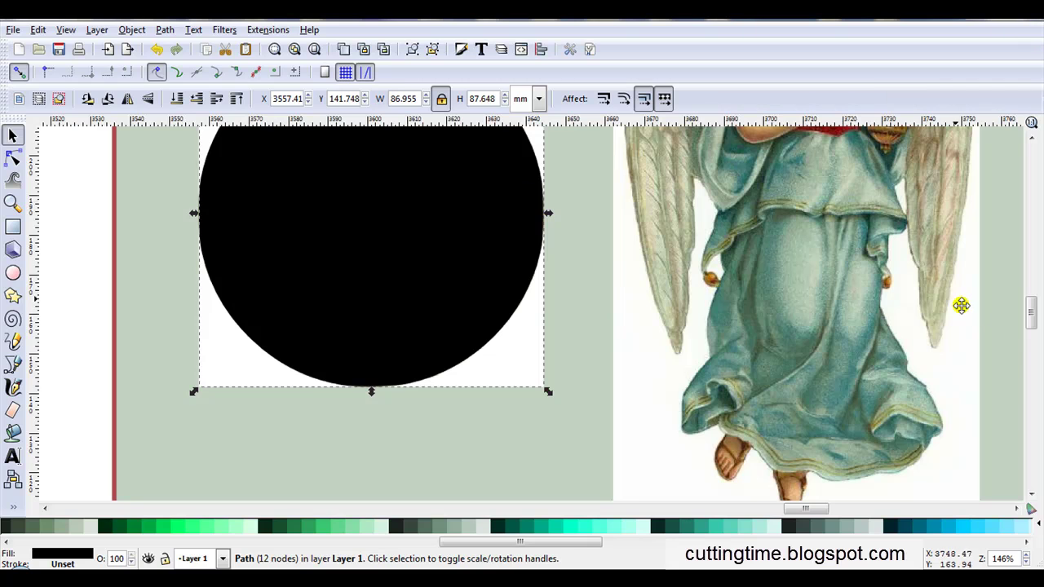
Step: Set the traced circle to no fill with a red stroke, then deselect it
scroll(332, 296, up, 3)
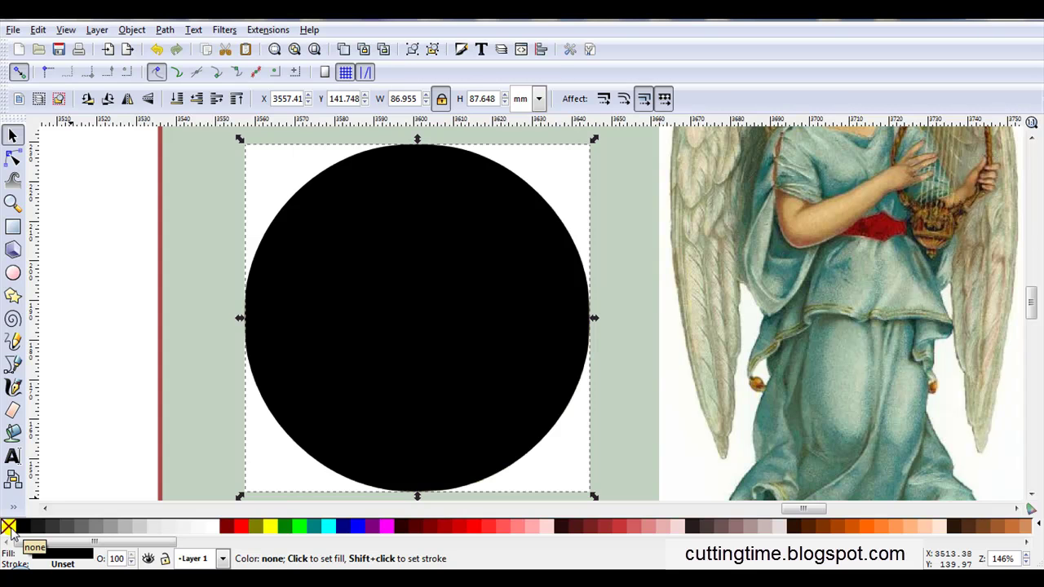
click(8, 528)
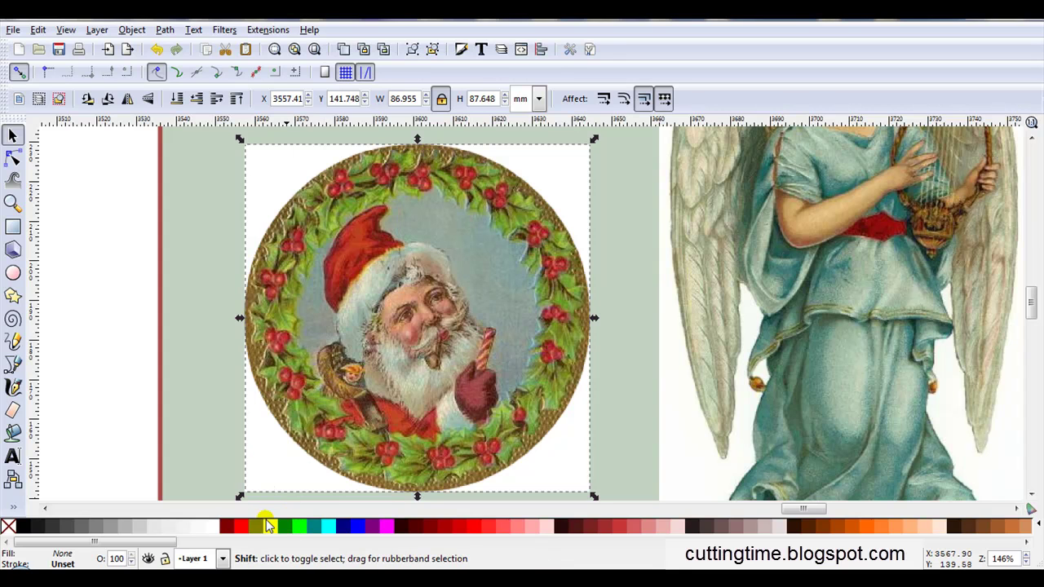
shift+click(239, 526)
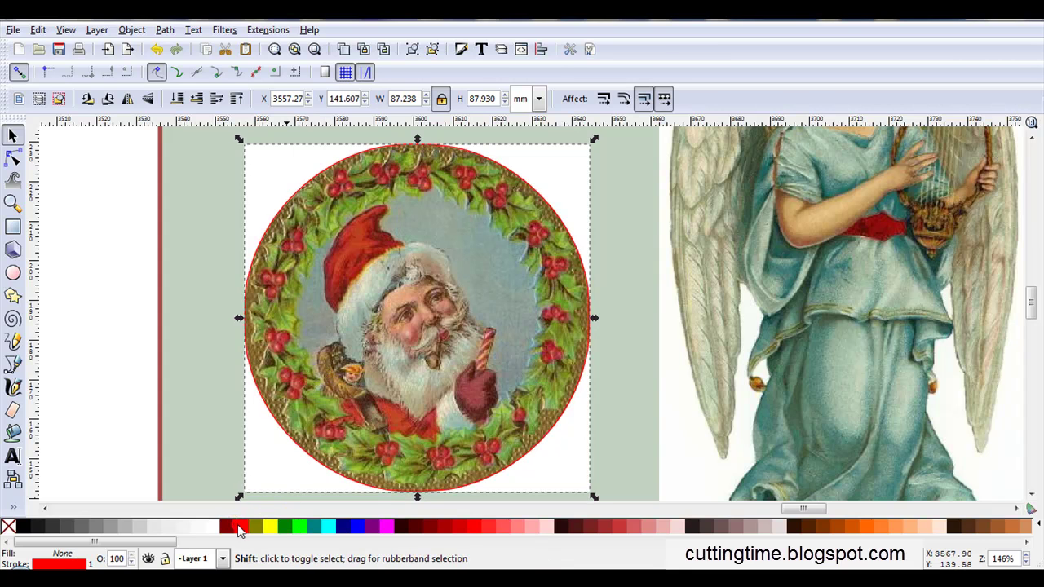
ctrl+scroll(339, 490, up, 1)
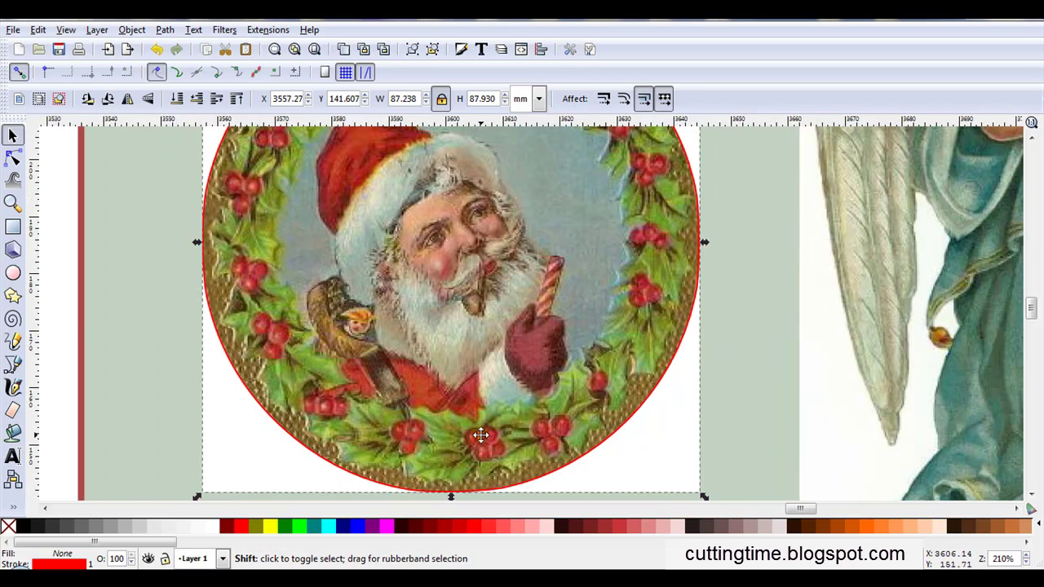
ctrl+scroll(441, 300, down, 1)
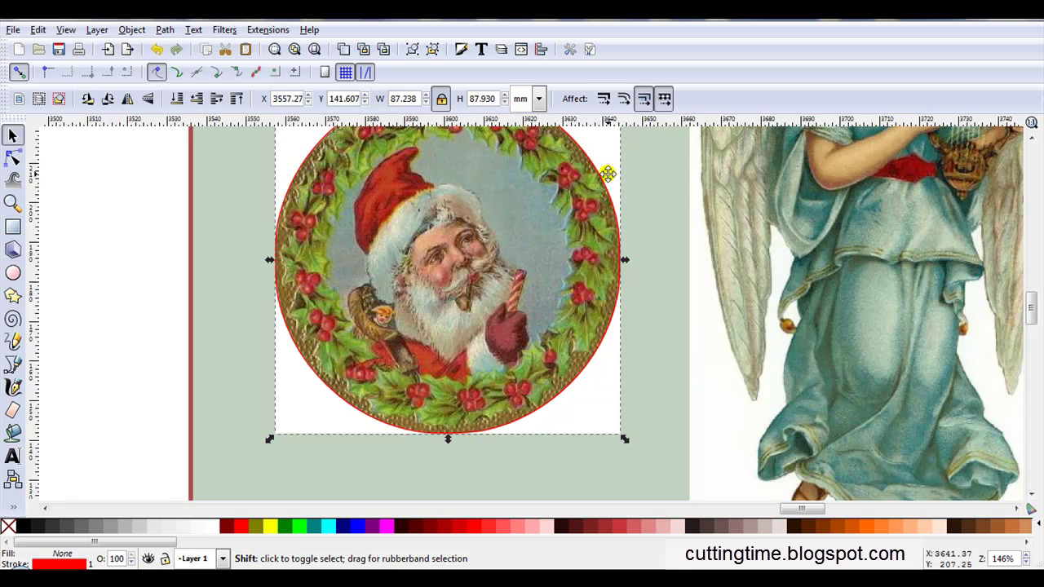
key(Escape)
scroll(1026, 291, up, 3)
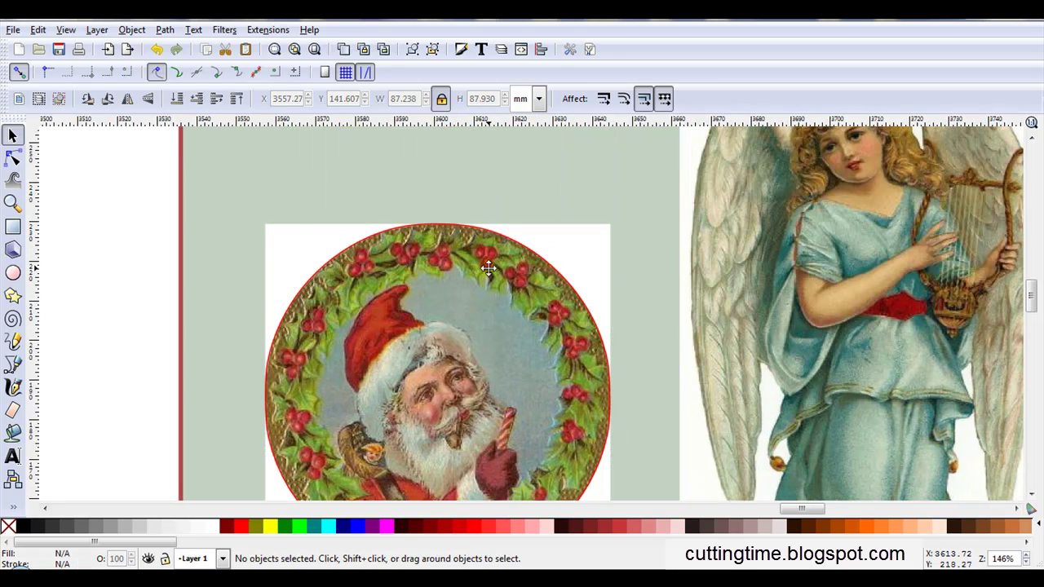
Step: Select the Santa image with its circle and apply Object > Clip > Set
ctrl+scroll(469, 274, down, 1)
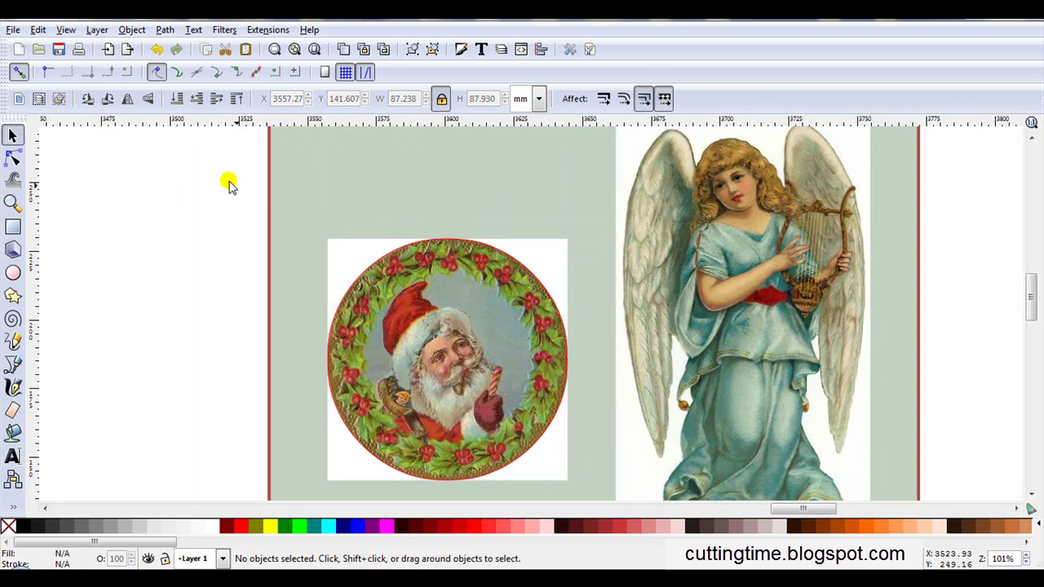
drag(217, 180, 596, 500)
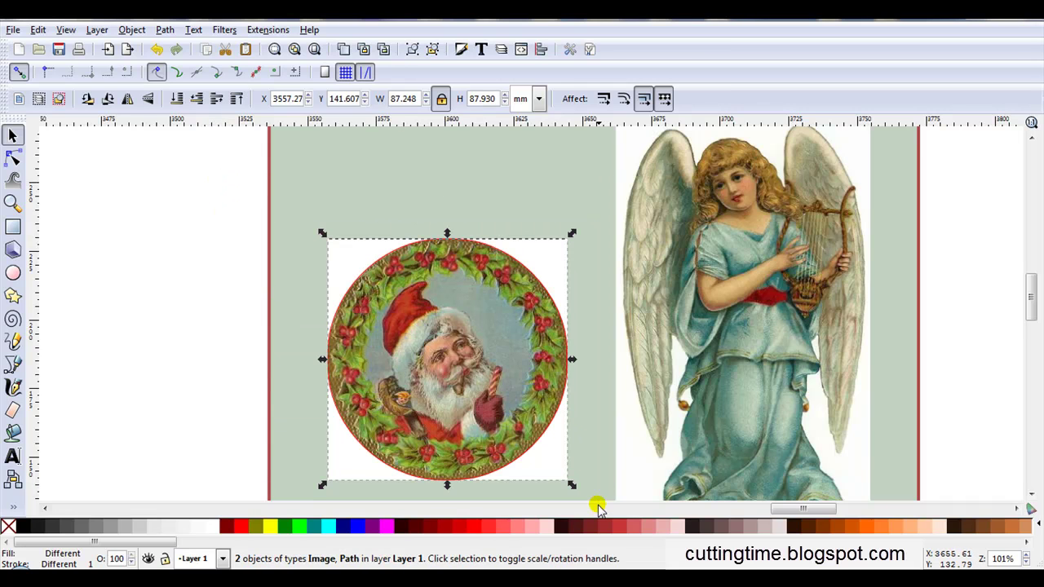
click(133, 30)
mouse_move(215, 134)
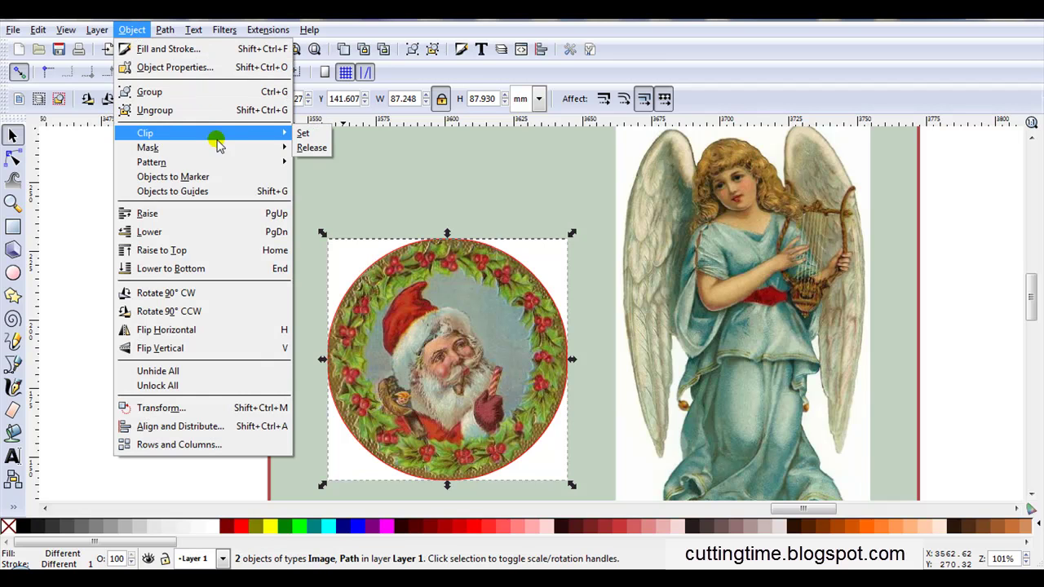
click(302, 134)
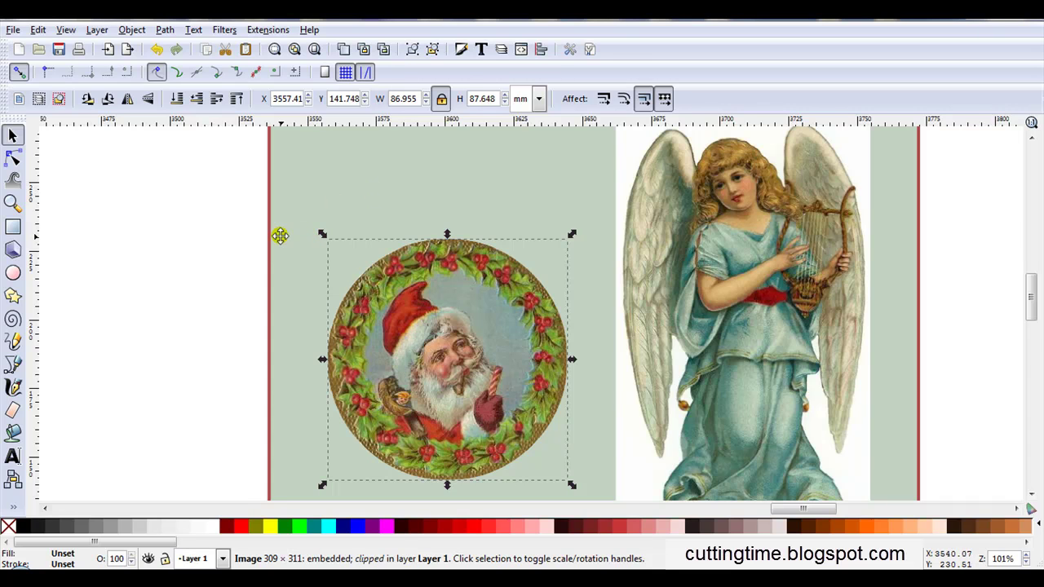
scroll(280, 236, down, 1)
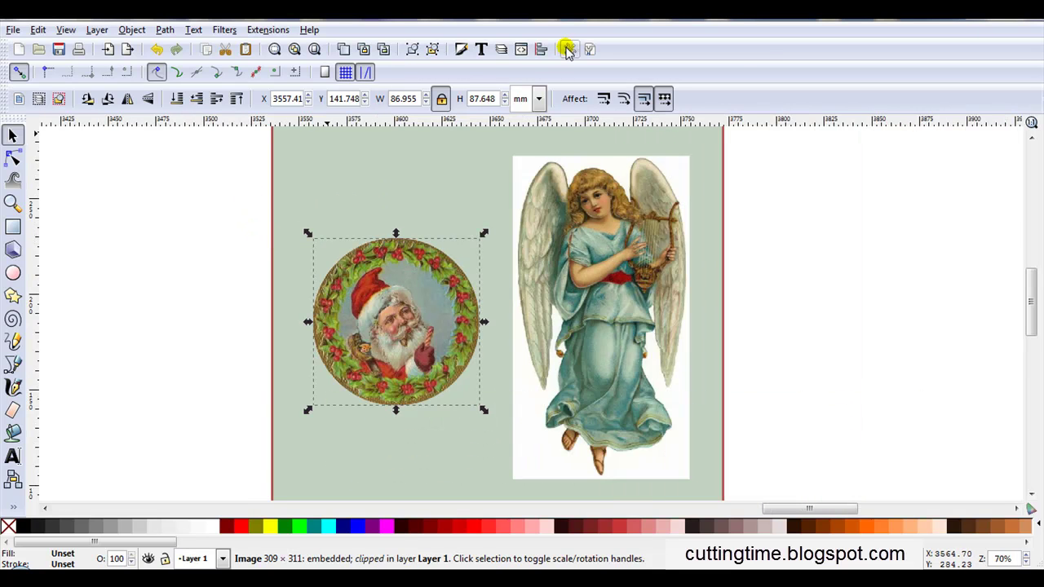
key(Escape)
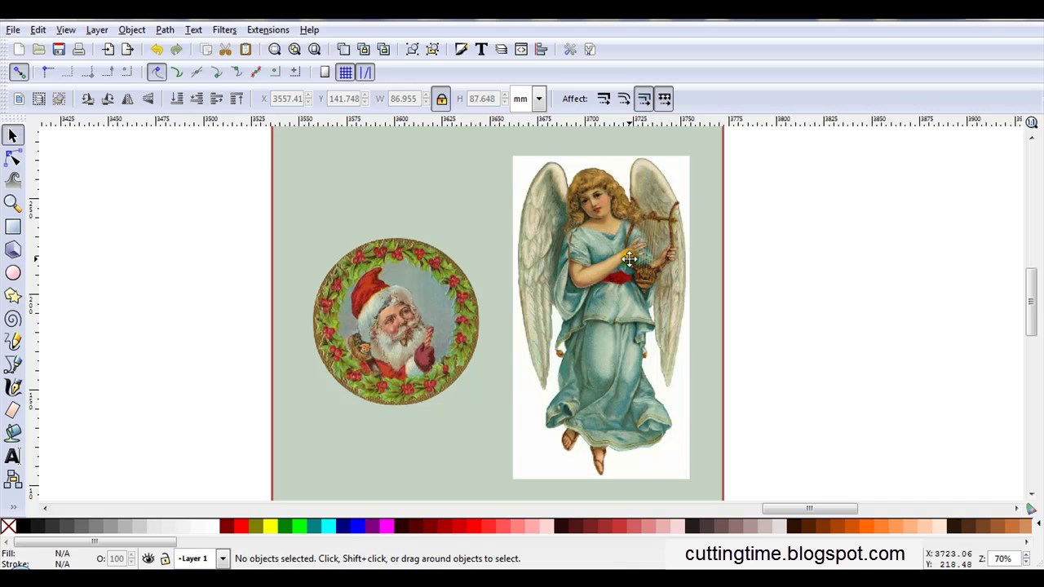
Step: Trace the angel image at threshold 0.880 into a solid black silhouette path
click(628, 258)
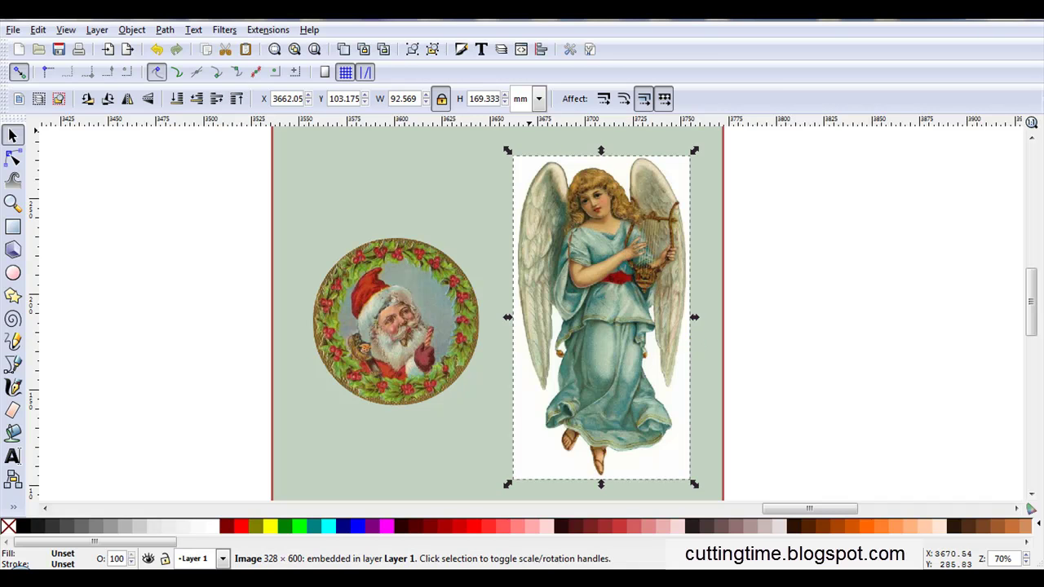
click(165, 29)
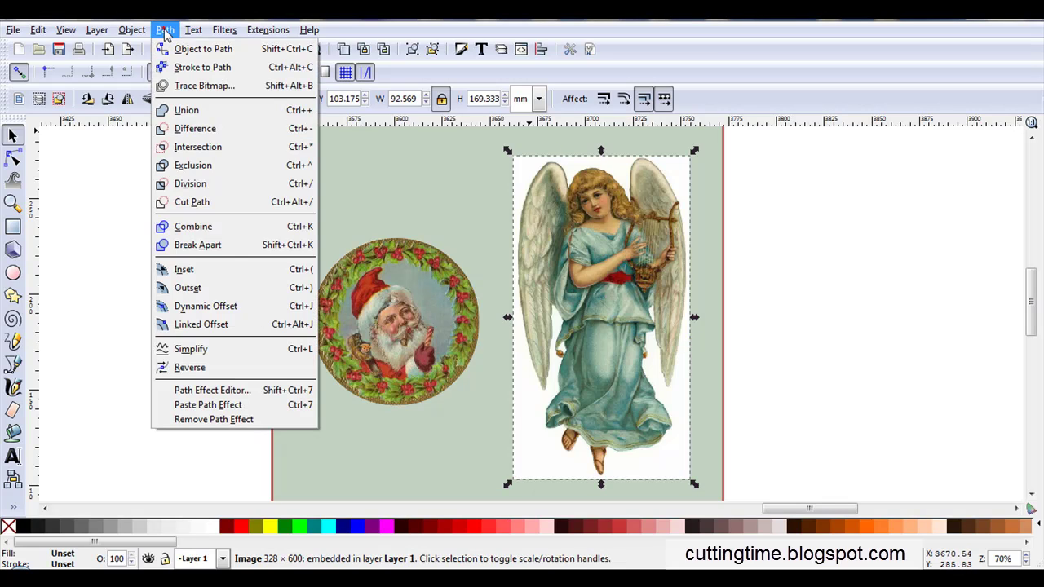
click(196, 85)
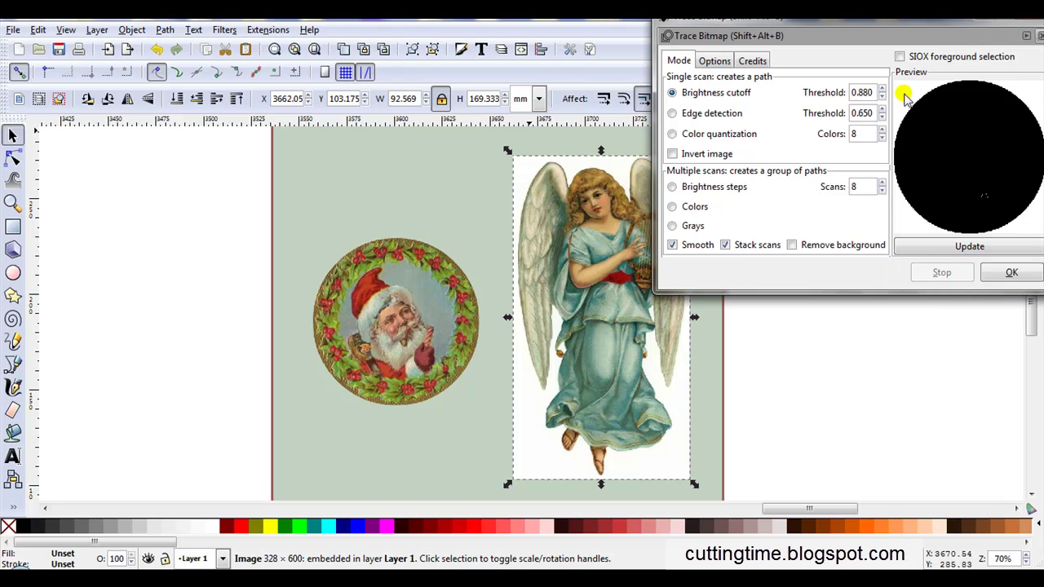
click(925, 245)
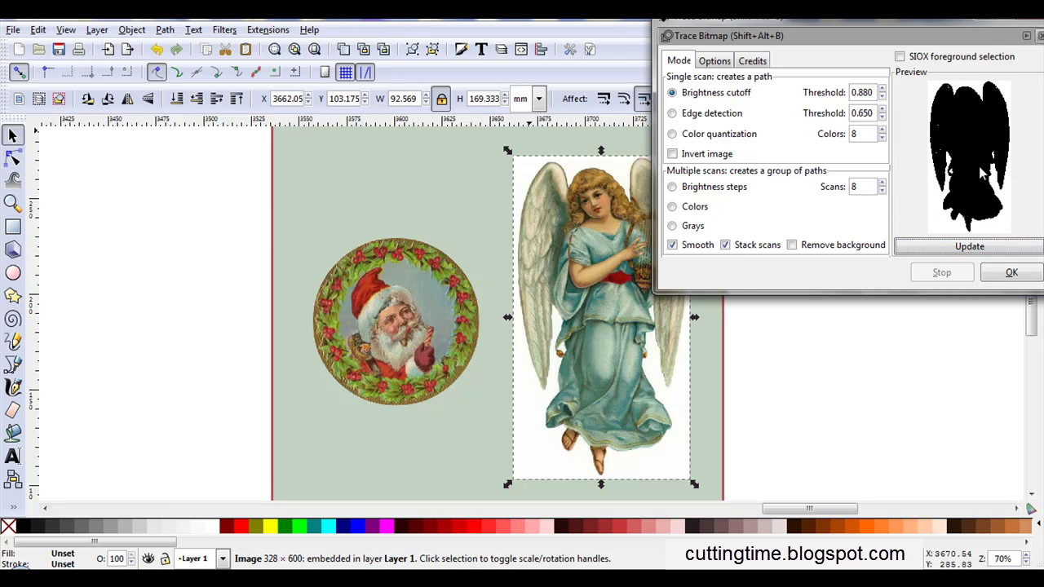
click(995, 273)
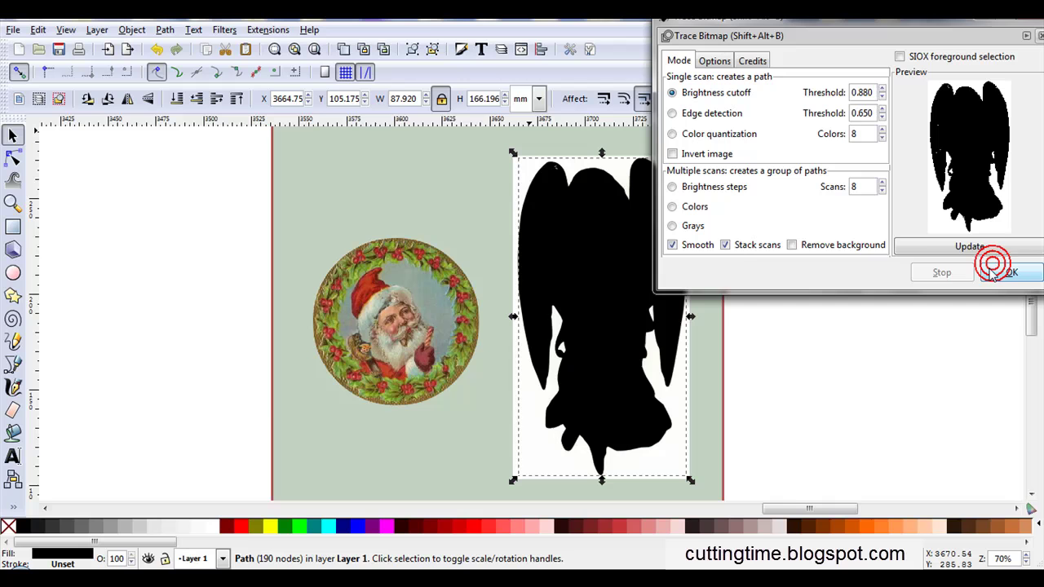
Step: Break Apart, then Union the angel silhouette's five pieces into one 167-node path
click(1039, 35)
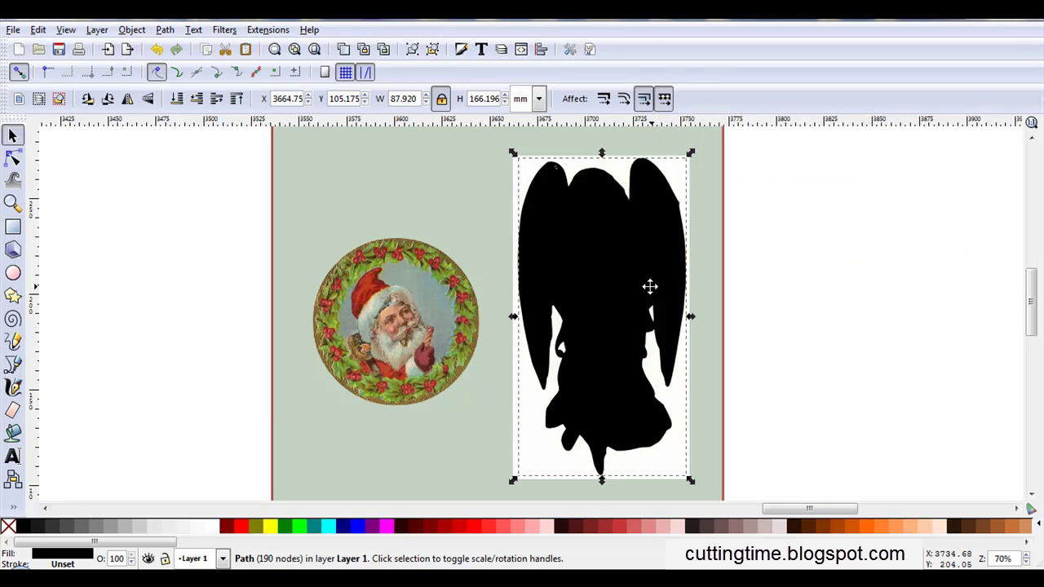
scroll(567, 169, up, 3)
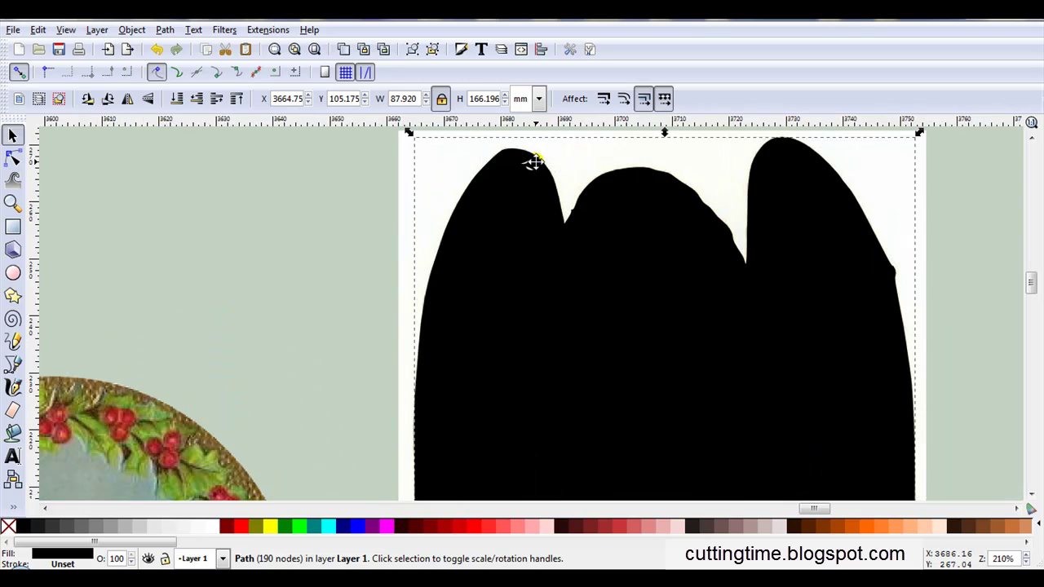
click(162, 30)
click(186, 244)
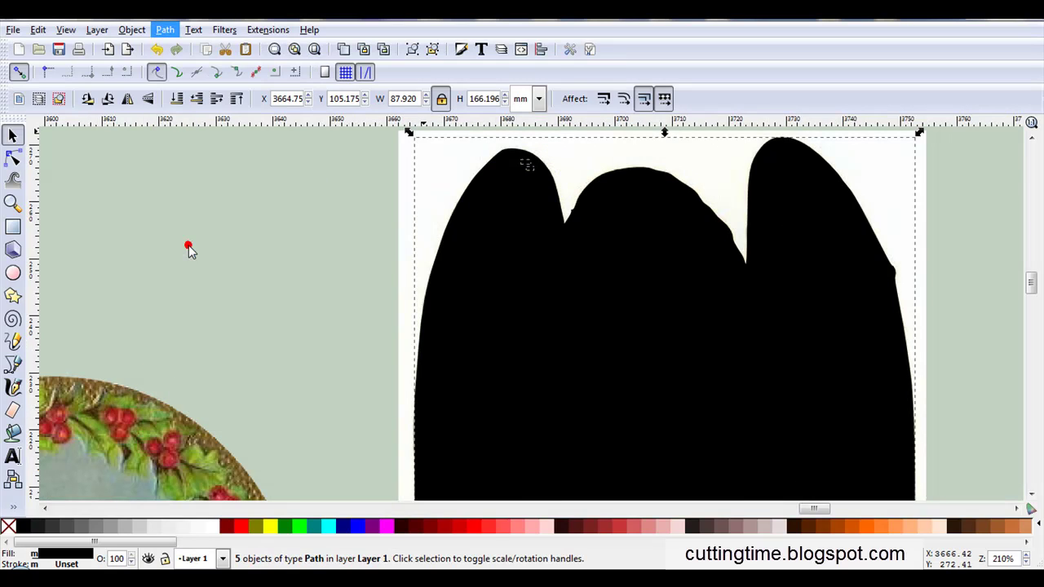
click(165, 30)
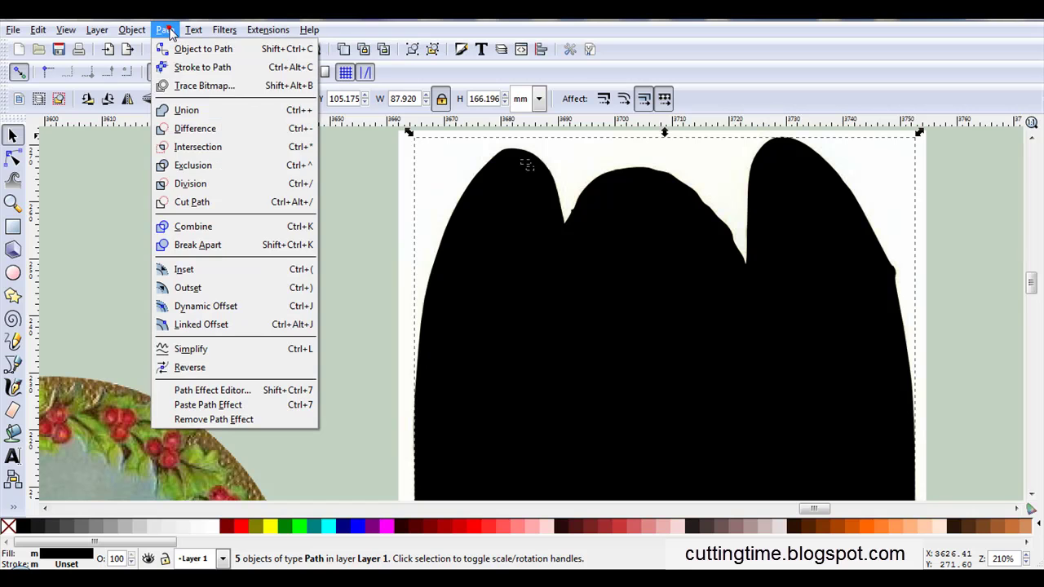
click(187, 110)
ctrl+scroll(486, 198, down, 1)
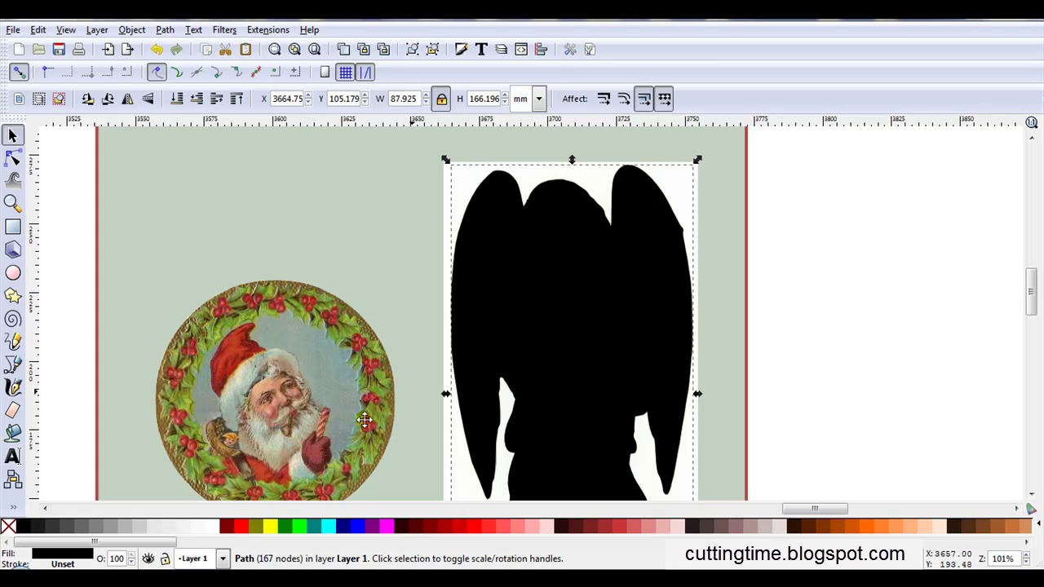
Step: Remove the silhouette's fill and give it a green stroke, zooming in on the angel
click(8, 526)
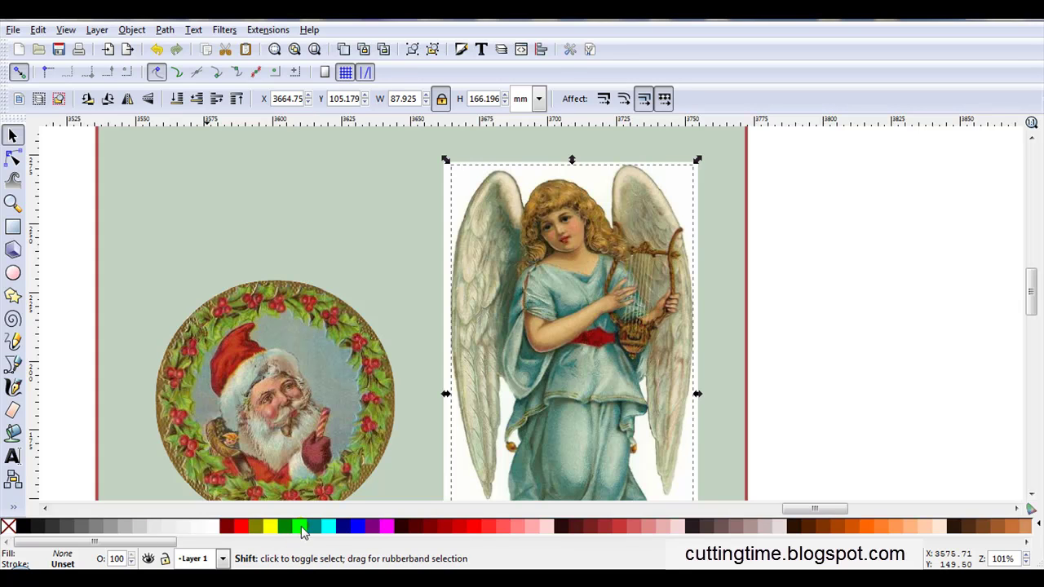
shift+click(301, 528)
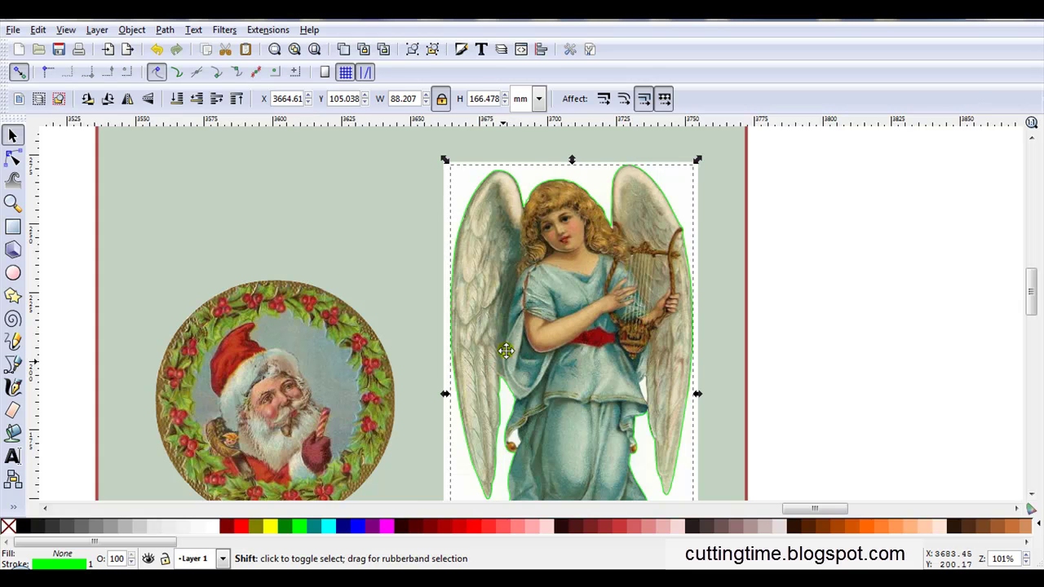
scroll(555, 161, up, 3)
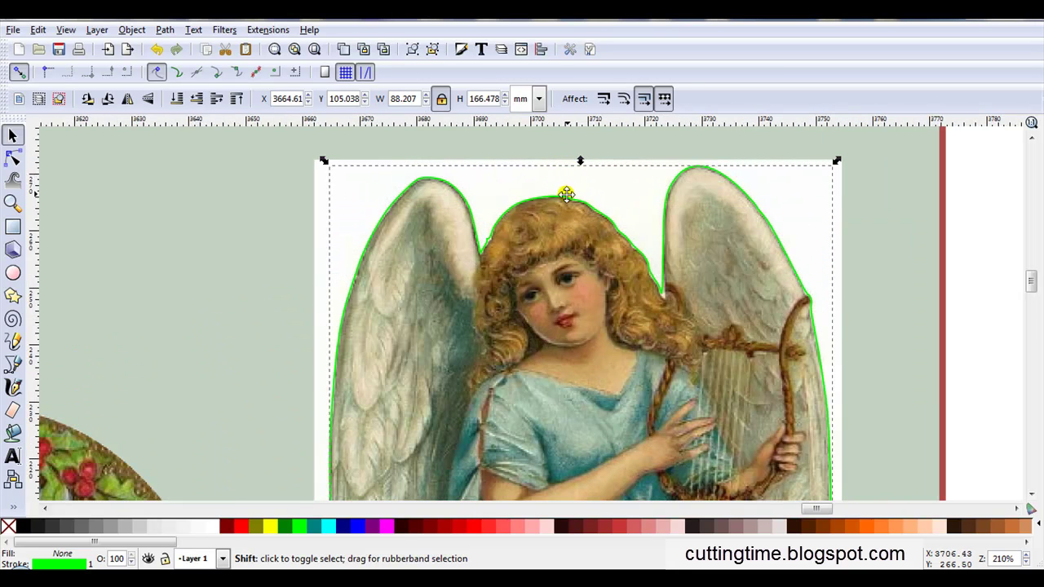
scroll(541, 198, up, 1)
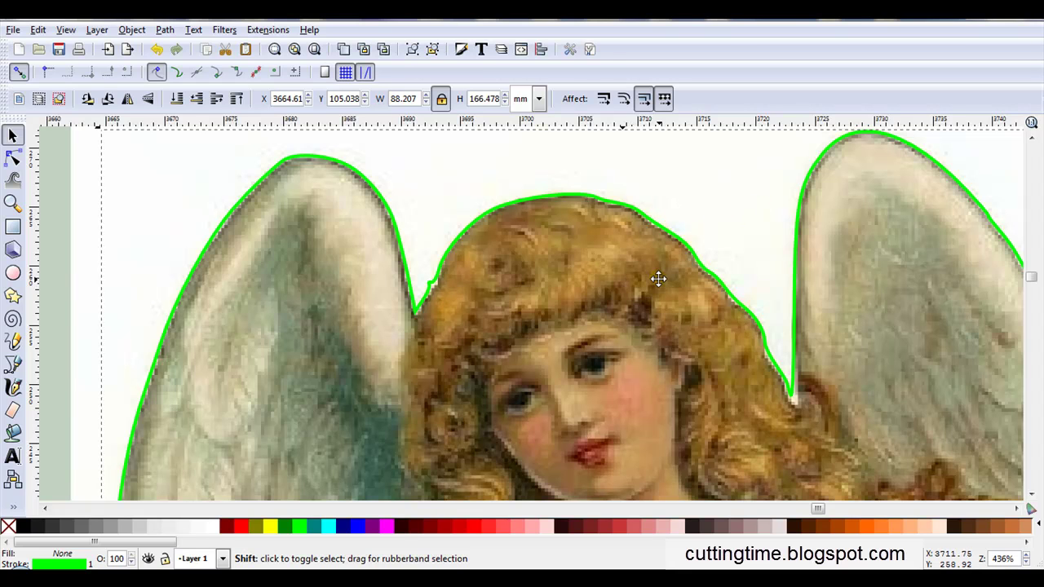
scroll(416, 294, up, 2)
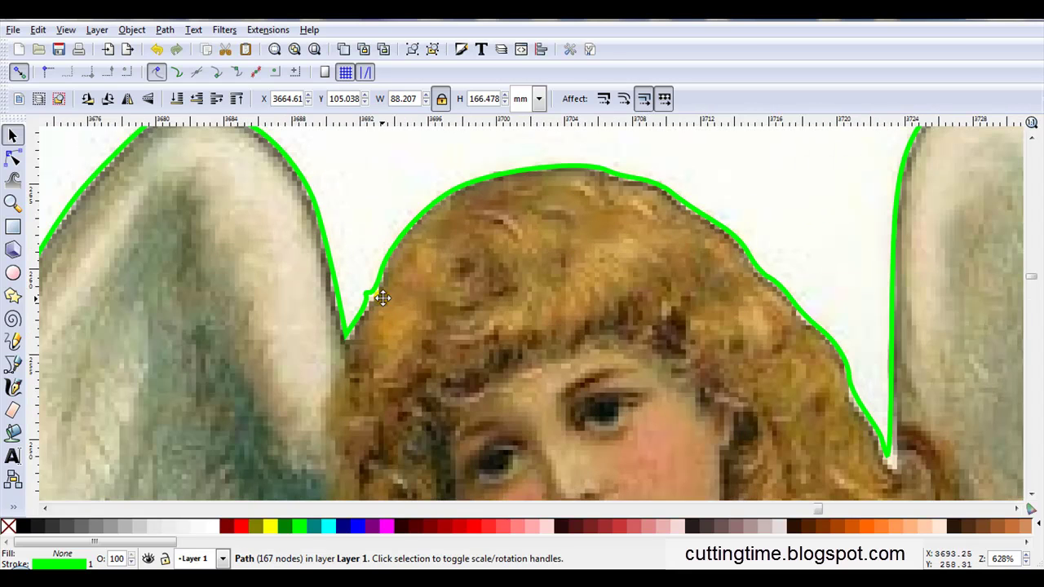
scroll(360, 306, up, 1)
Step: Delete stray nodes at the wing-hair notch and reshape the curve along the hairline
key(n)
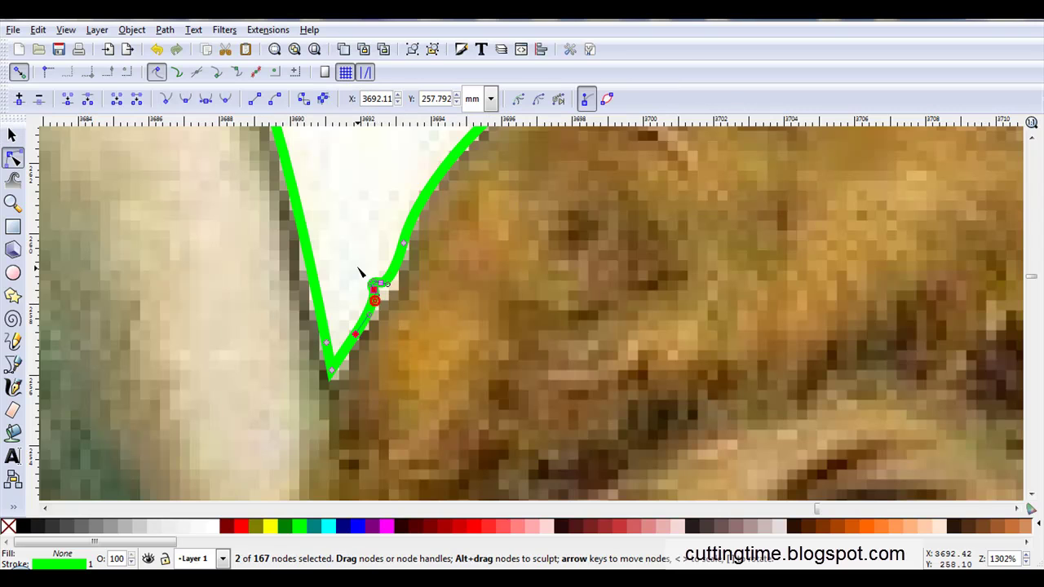
drag(360, 270, 391, 303)
key(Delete)
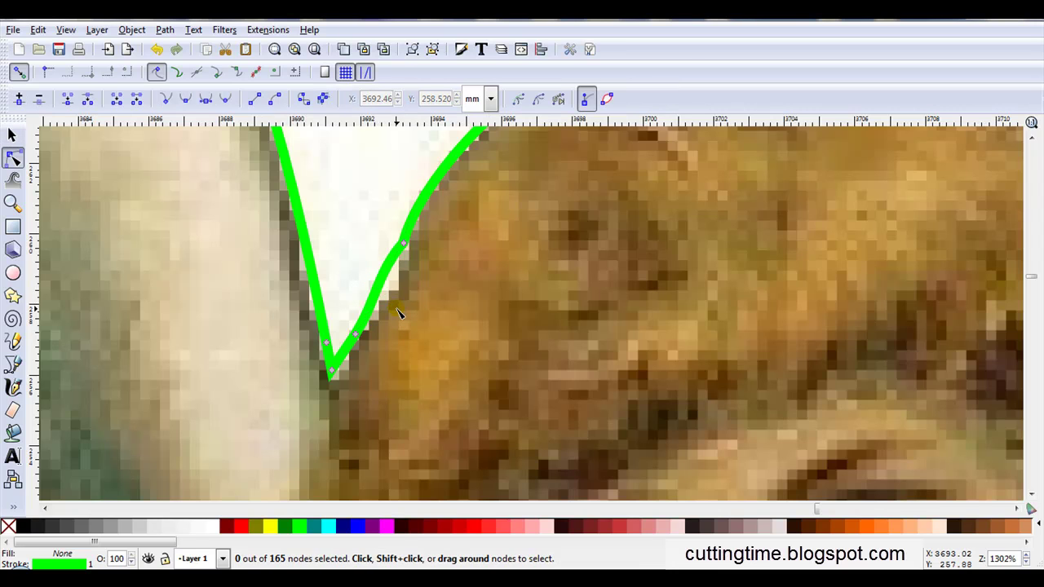
click(403, 242)
drag(380, 274, 406, 305)
key(s)
scroll(524, 250, down, 2)
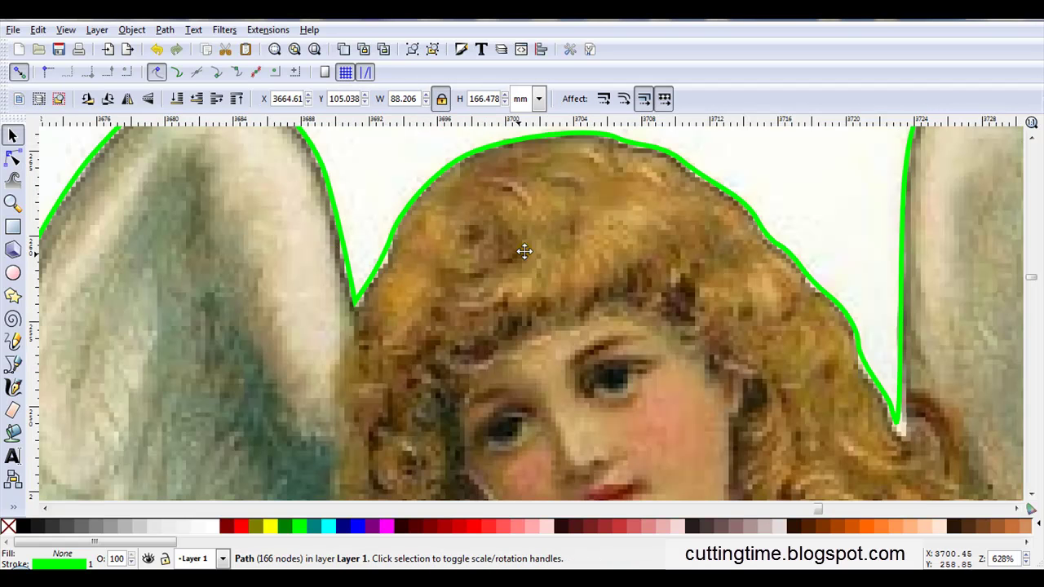
scroll(681, 164, up, 1)
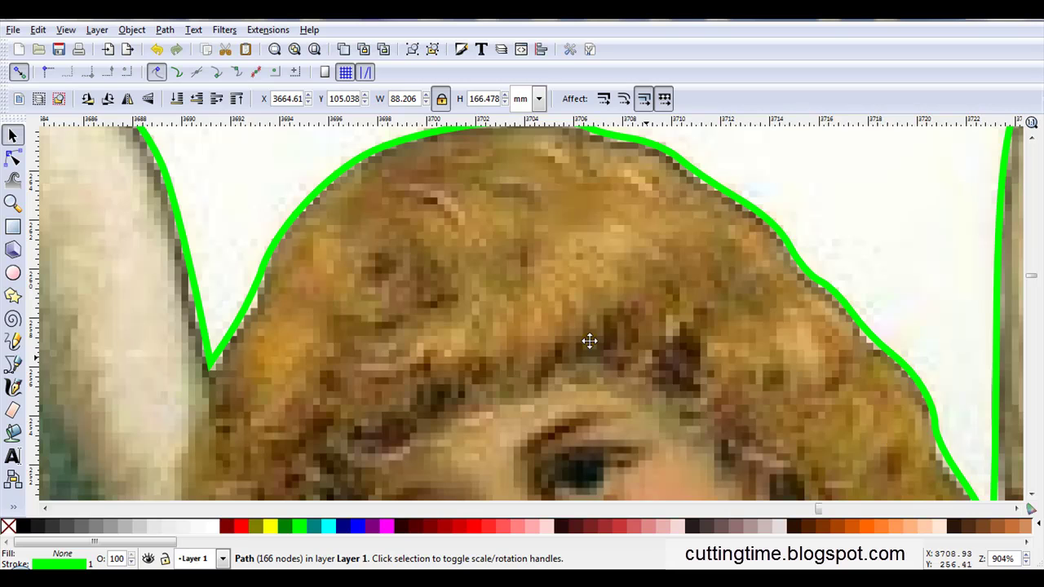
scroll(403, 302, down, 2)
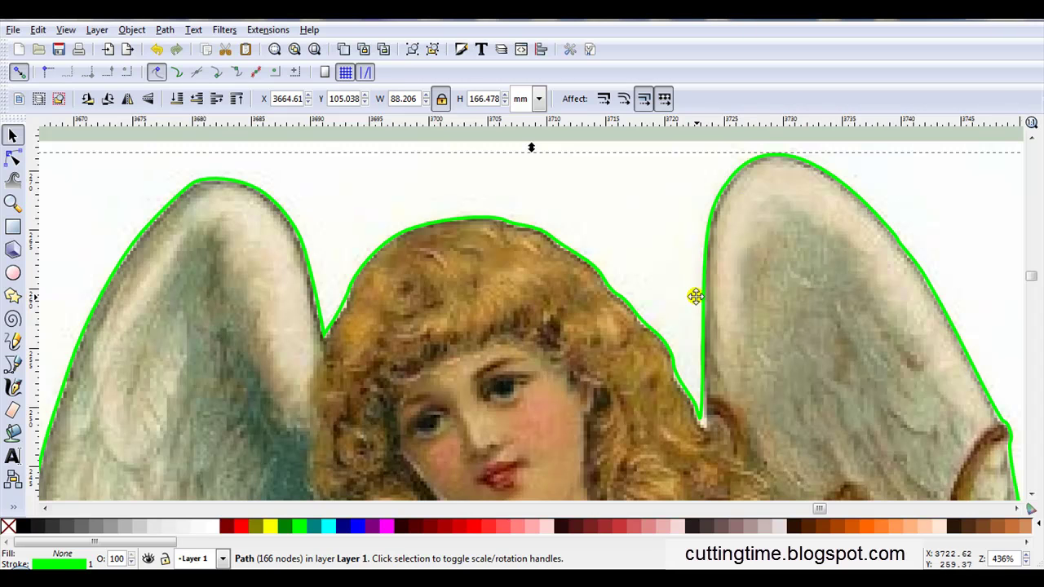
scroll(601, 289, up, 1)
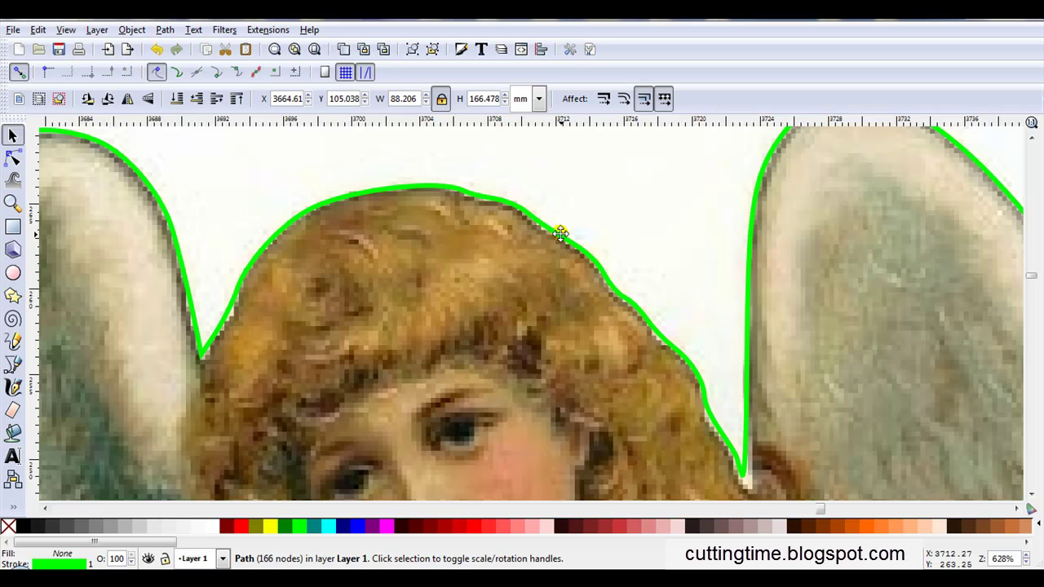
Step: In Preferences > Steps, change the Inset/Outset step from 5 to 1 px
click(570, 50)
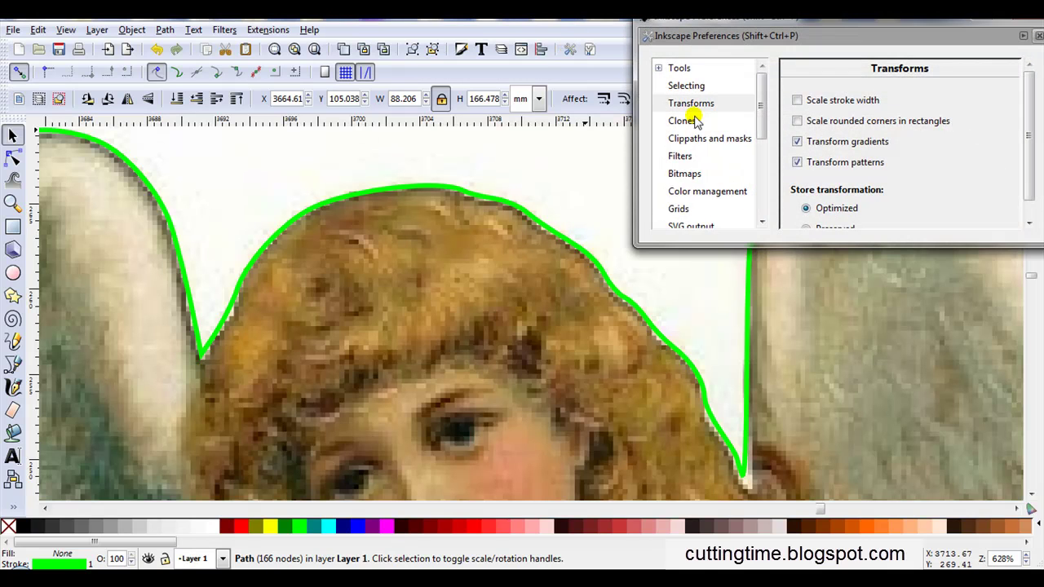
scroll(759, 114, down, 2)
scroll(751, 182, down, 1)
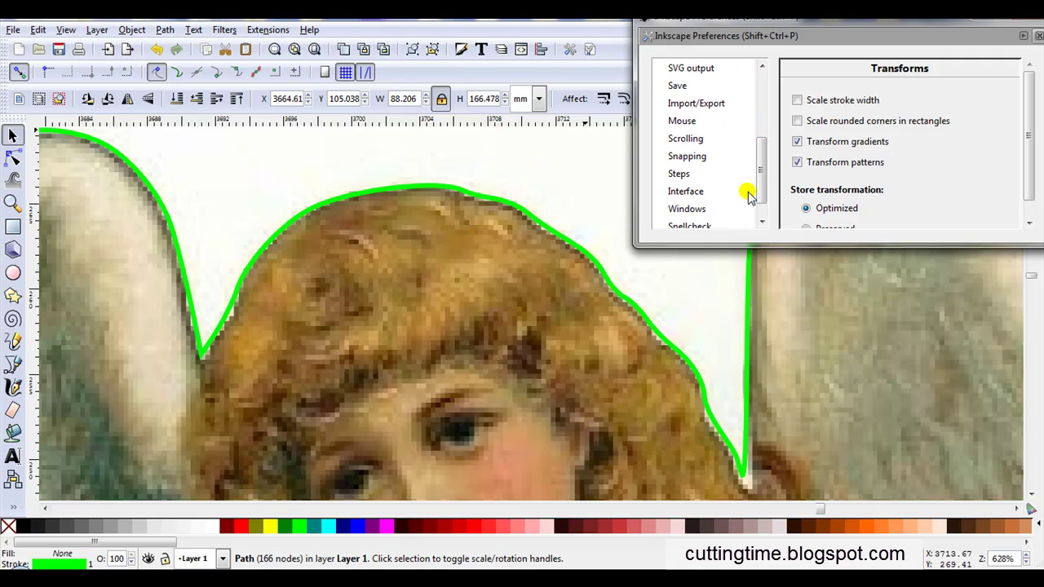
click(678, 174)
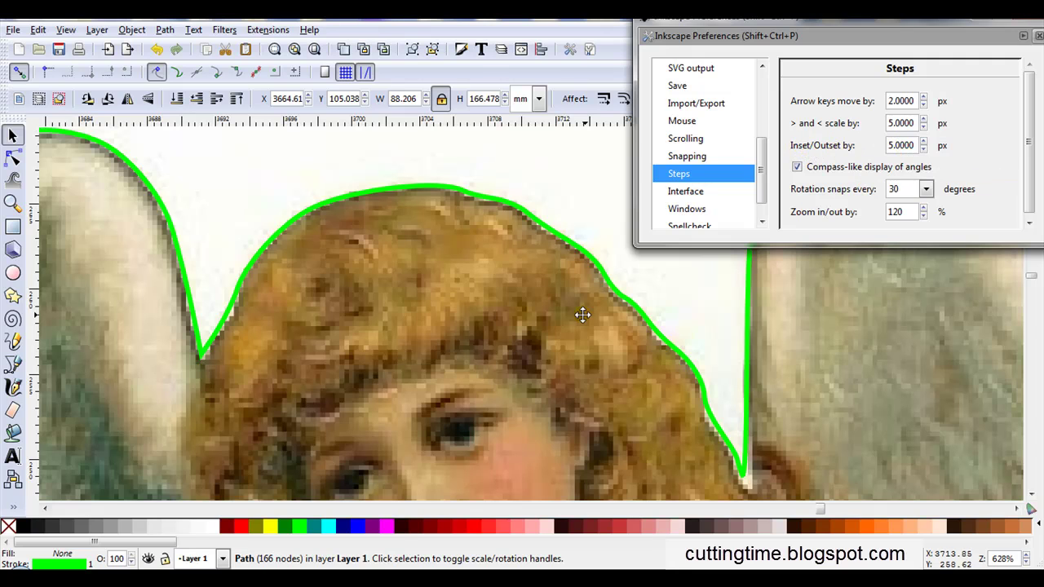
ctrl+scroll(593, 338, up, 6)
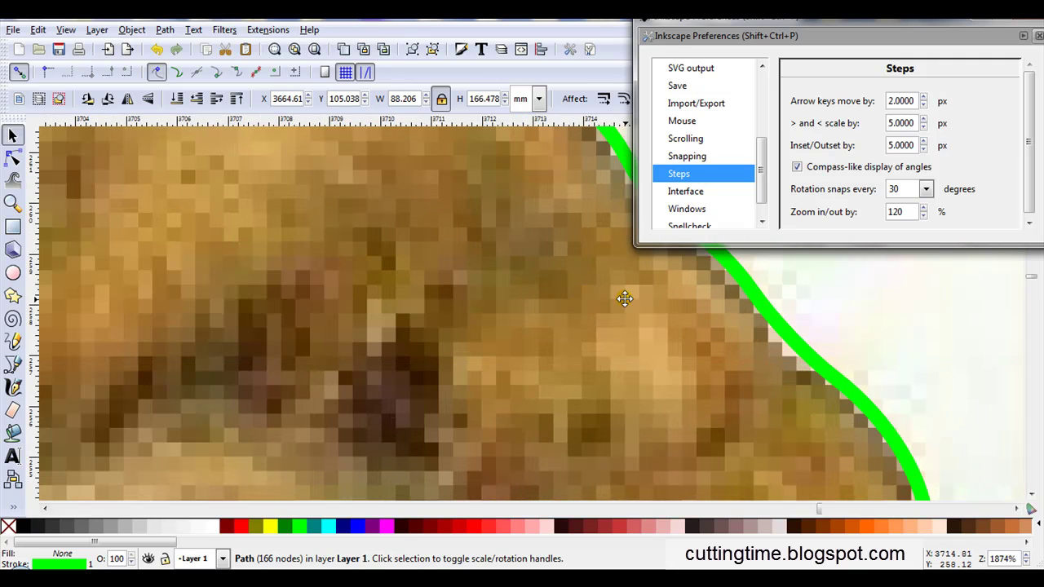
ctrl+scroll(627, 317, down, 4)
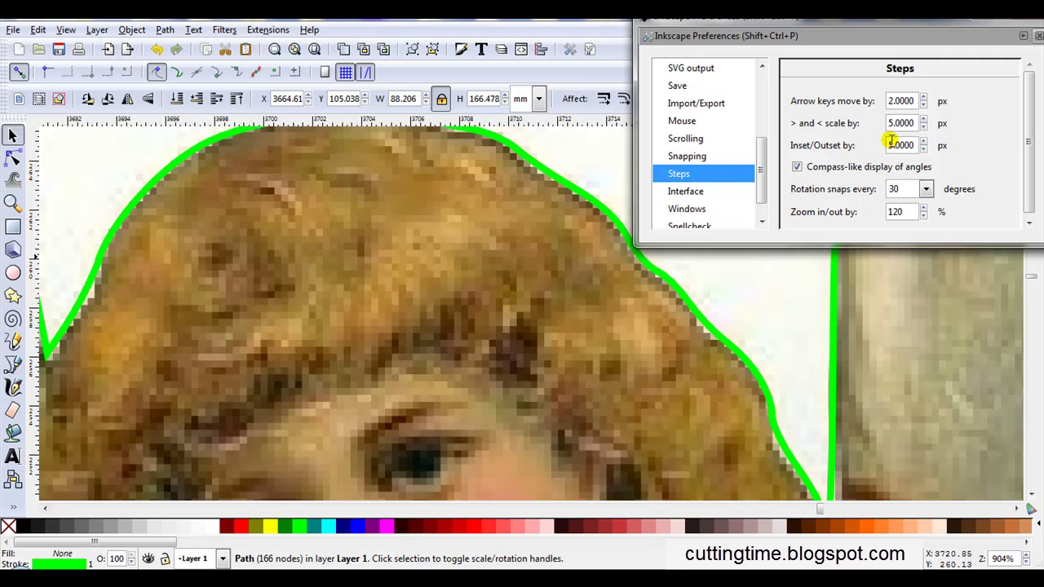
drag(897, 145, 881, 149)
text(1)
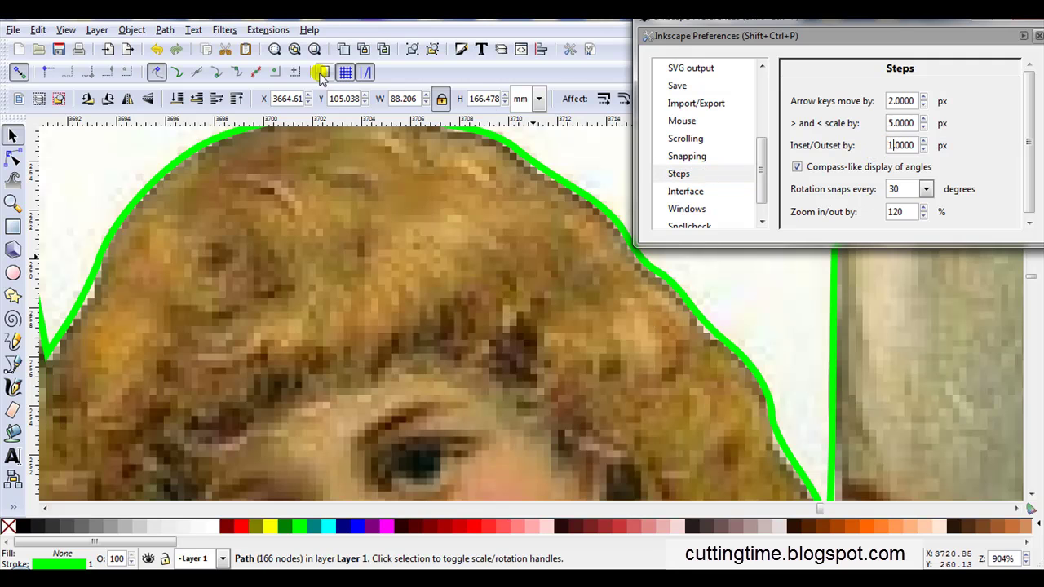
scroll(335, 119, down, 2)
Step: Inset the green angel outline by one step and close Preferences
click(173, 29)
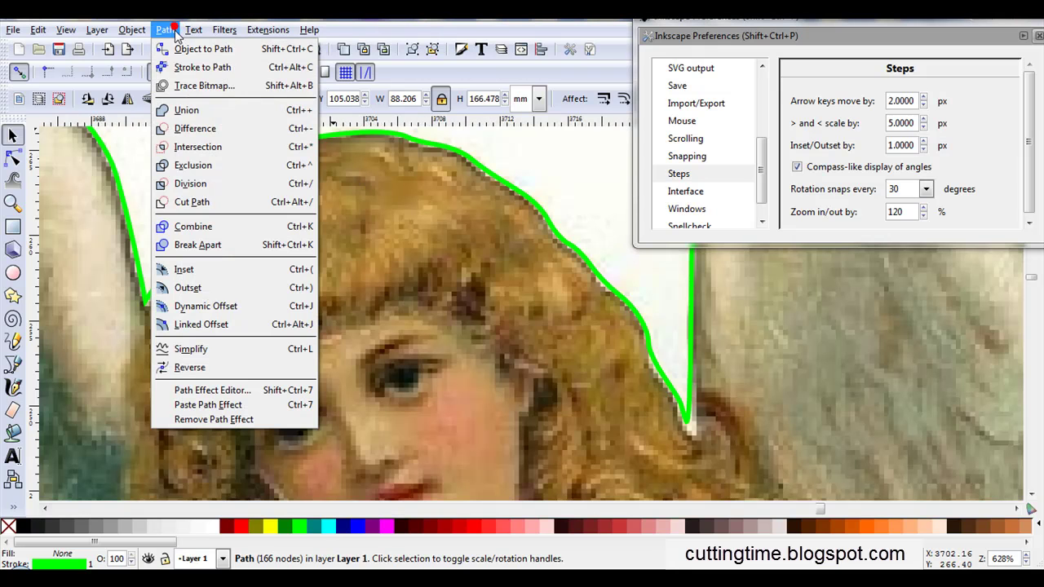
click(207, 269)
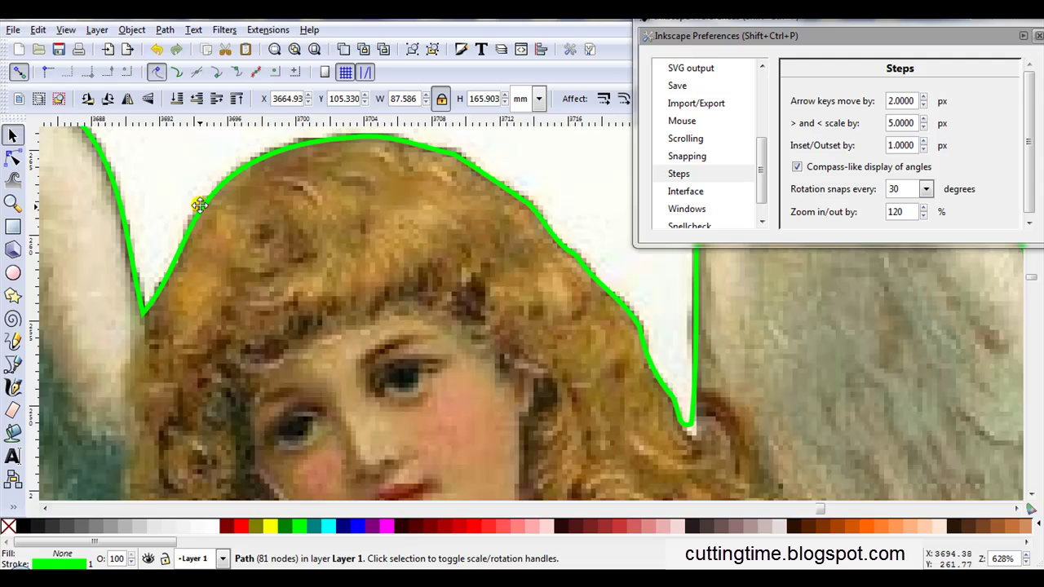
click(1037, 36)
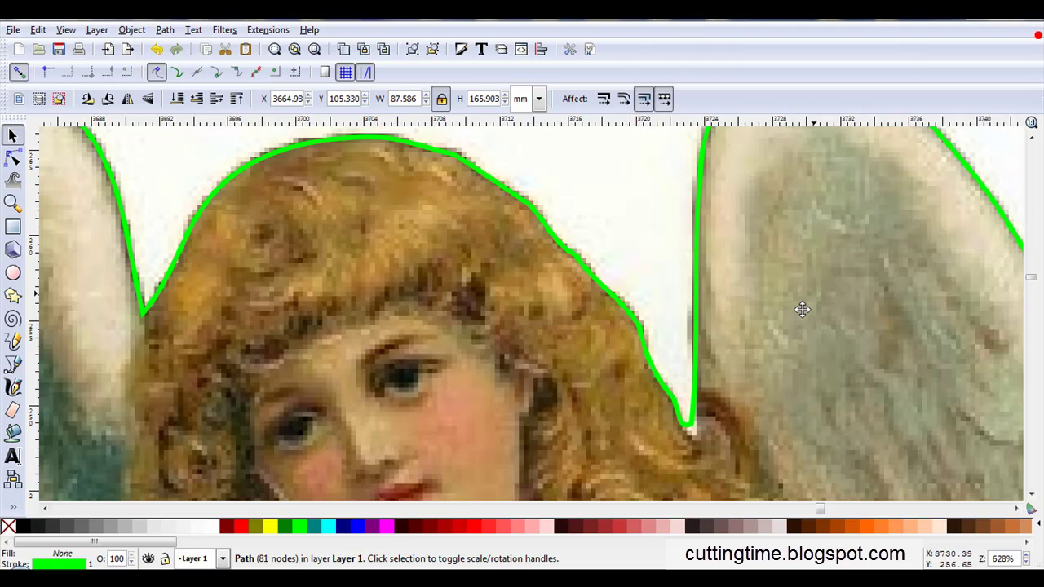
Step: Adjust the outline segment beside the angel's right wing, then return to the Selector
double_click(691, 429)
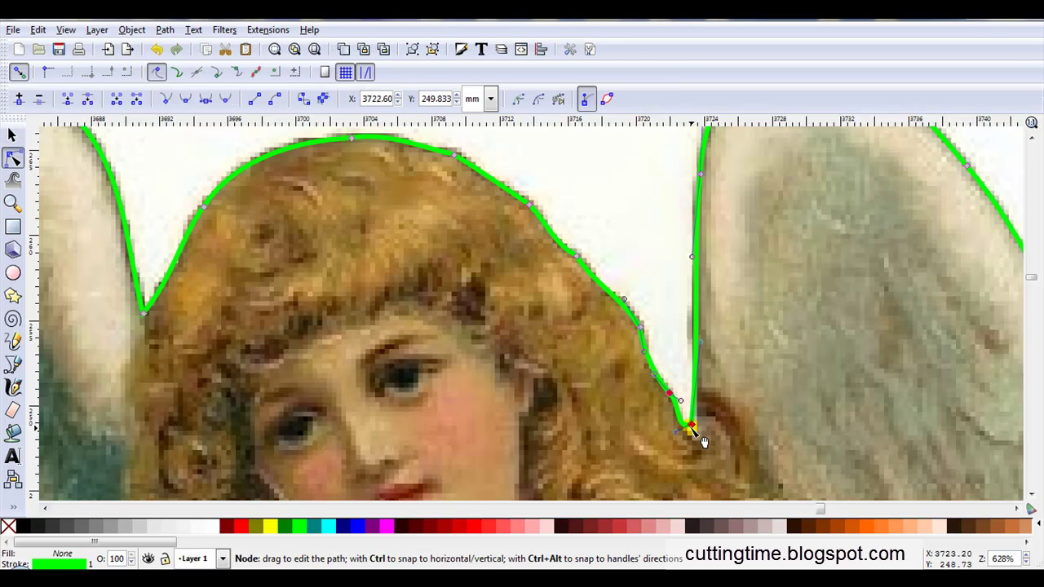
click(699, 351)
mouse_move(700, 351)
mouse_down()
mouse_move(706, 362)
mouse_move(694, 353)
mouse_up()
scroll(657, 284, down, 2)
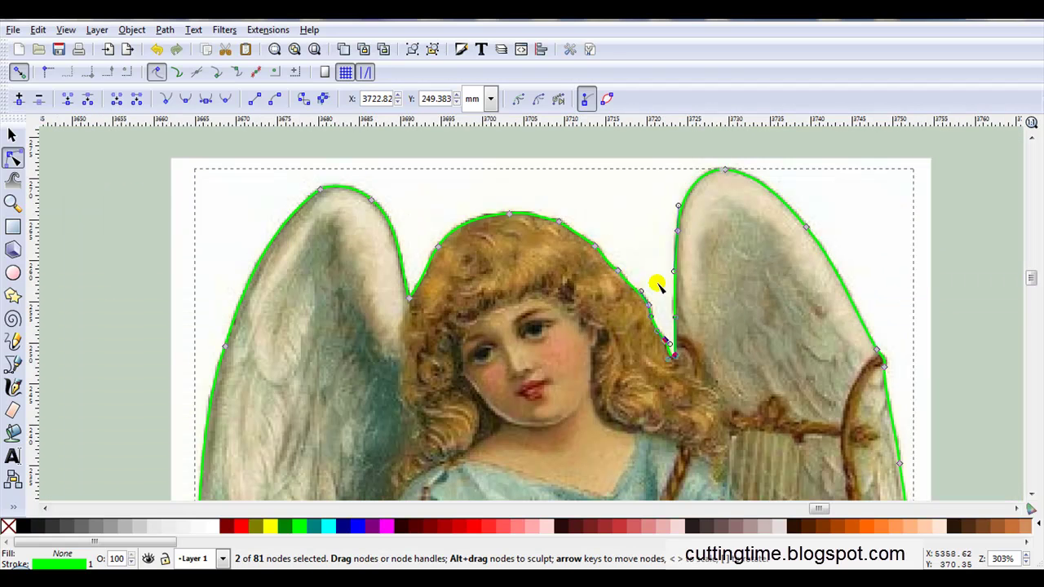
click(12, 135)
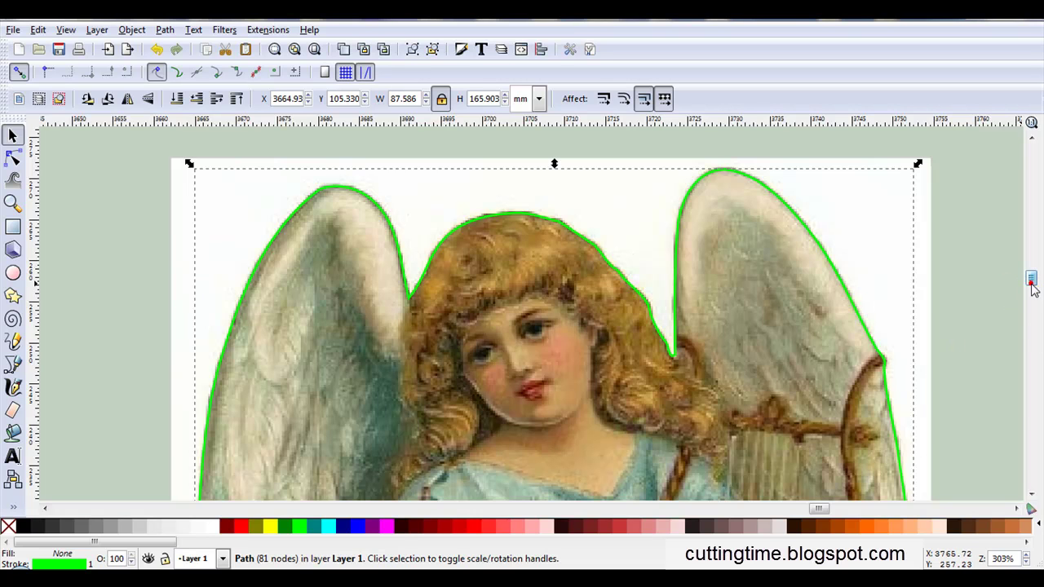
drag(1032, 286, 1030, 337)
Step: Select the angel image with its outline and apply Object > Clip > Set
scroll(587, 338, down, 2)
scroll(583, 344, down, 2)
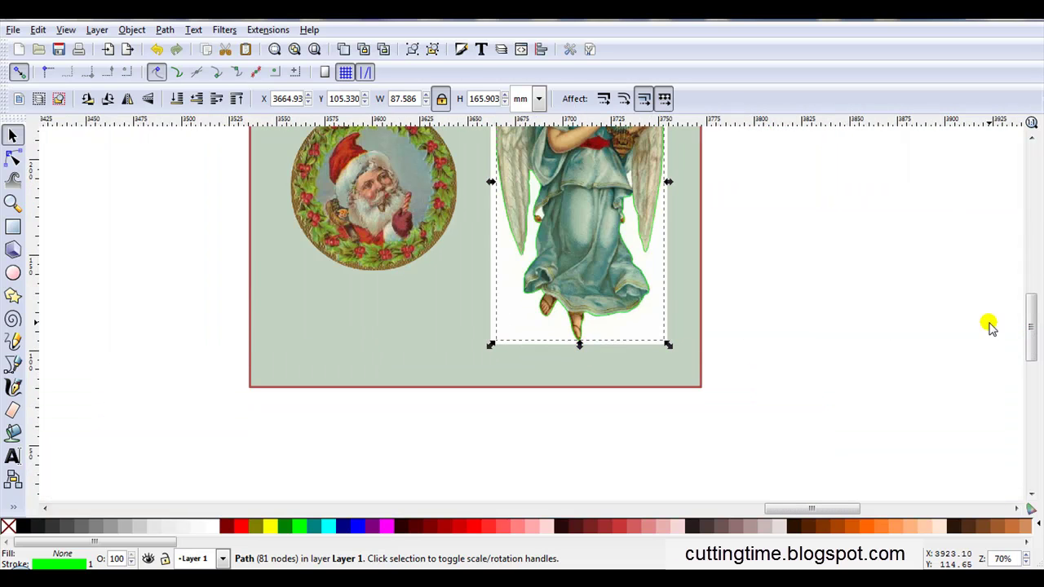
scroll(1029, 330, up, 3)
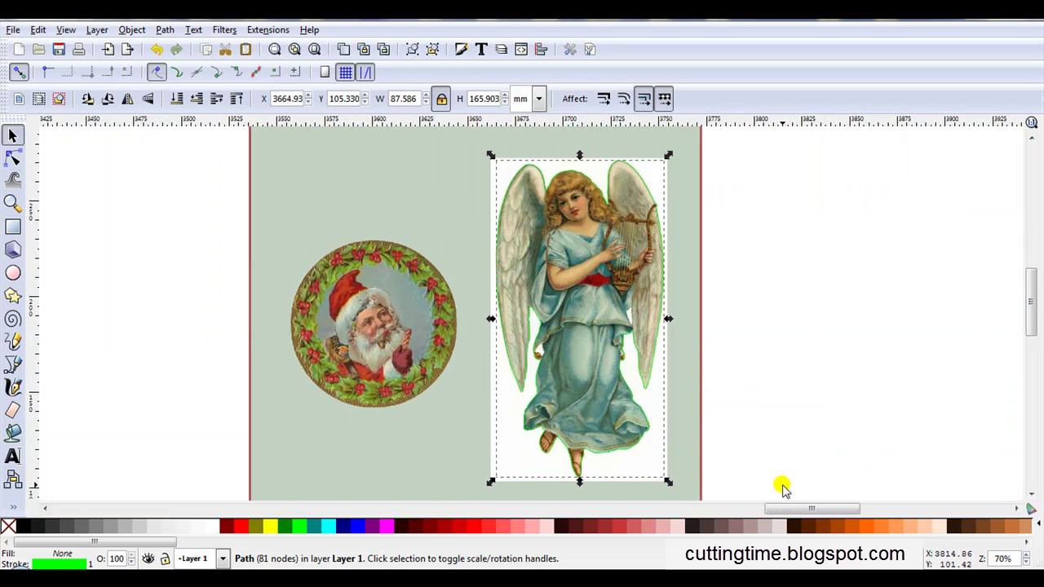
drag(782, 484, 466, 129)
click(131, 30)
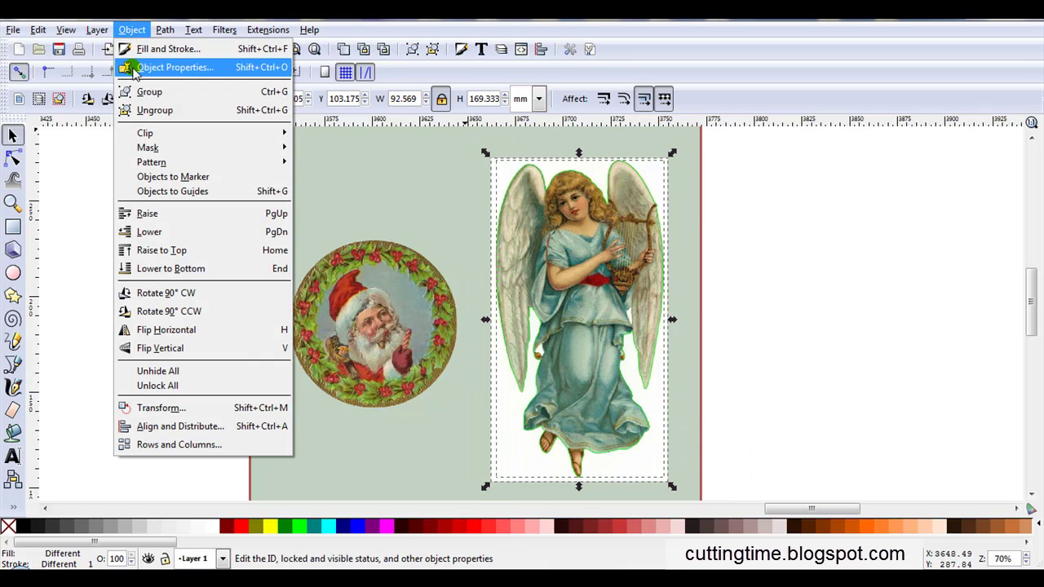
mouse_move(133, 130)
click(302, 133)
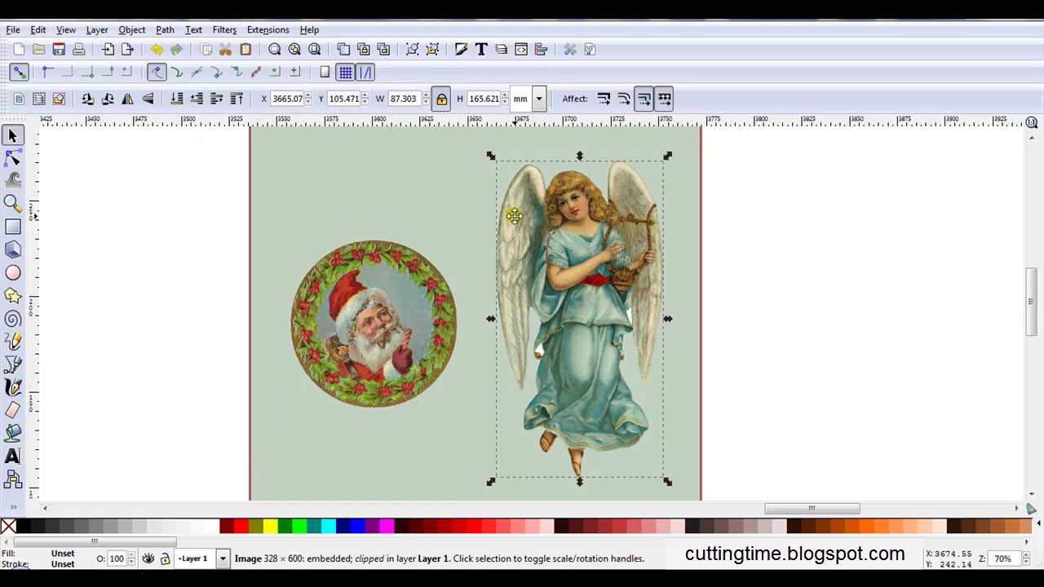
Step: Deselect the clipped angel and look over the Object > Clip options without applying any
click(464, 221)
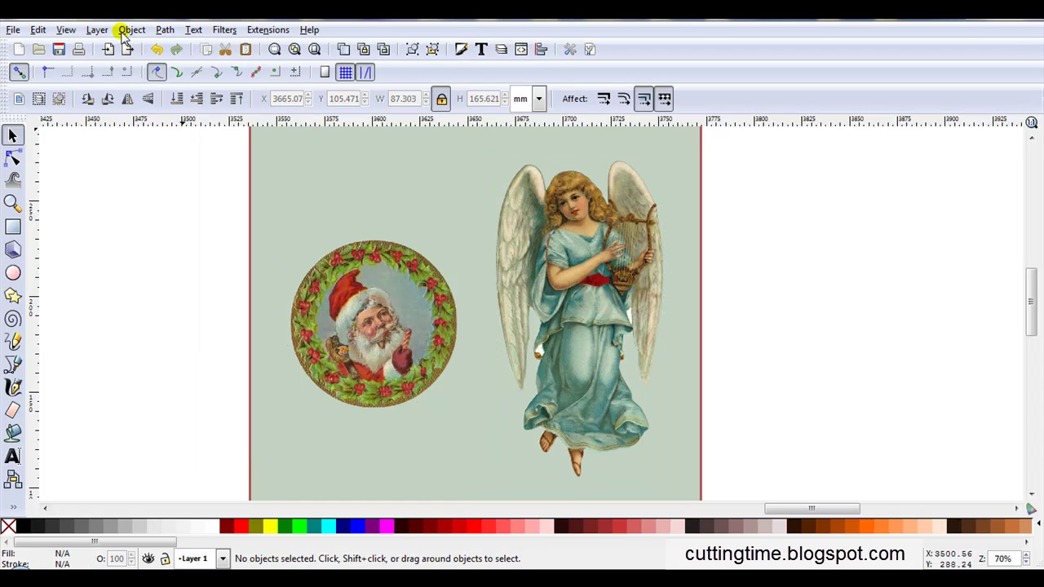
click(131, 29)
mouse_move(161, 137)
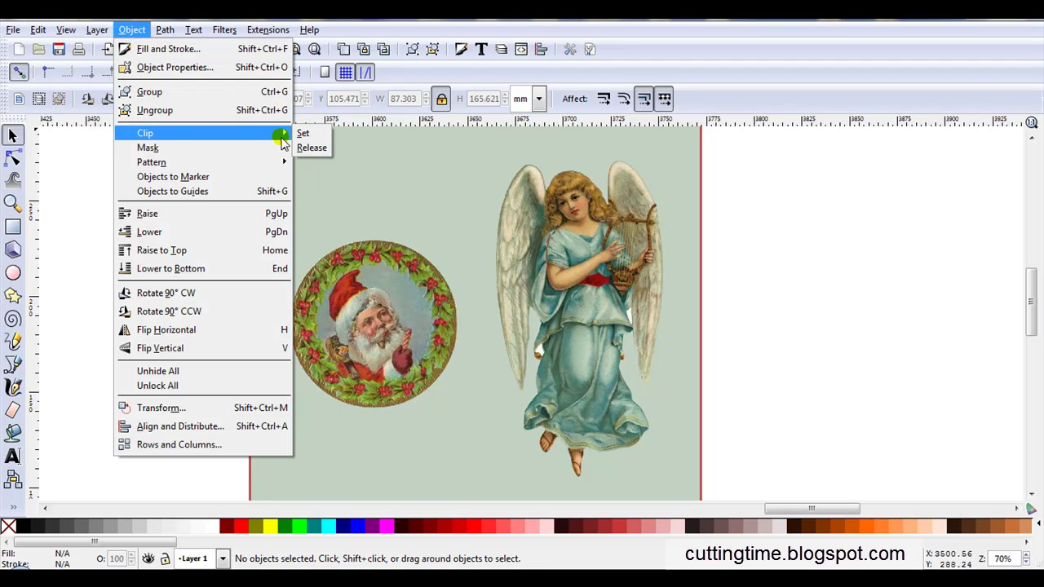
click(803, 268)
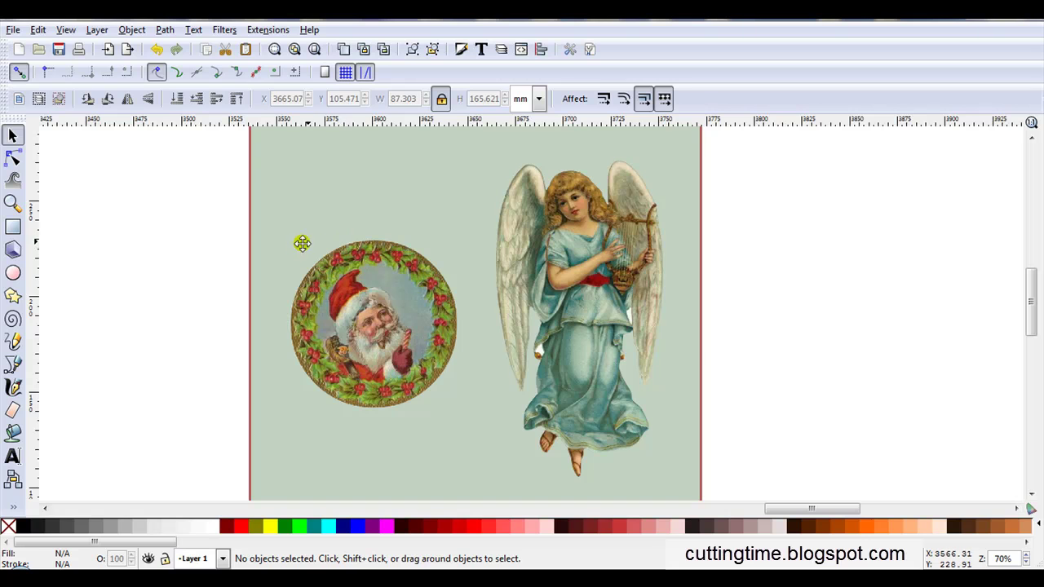
scroll(328, 380, down, 2)
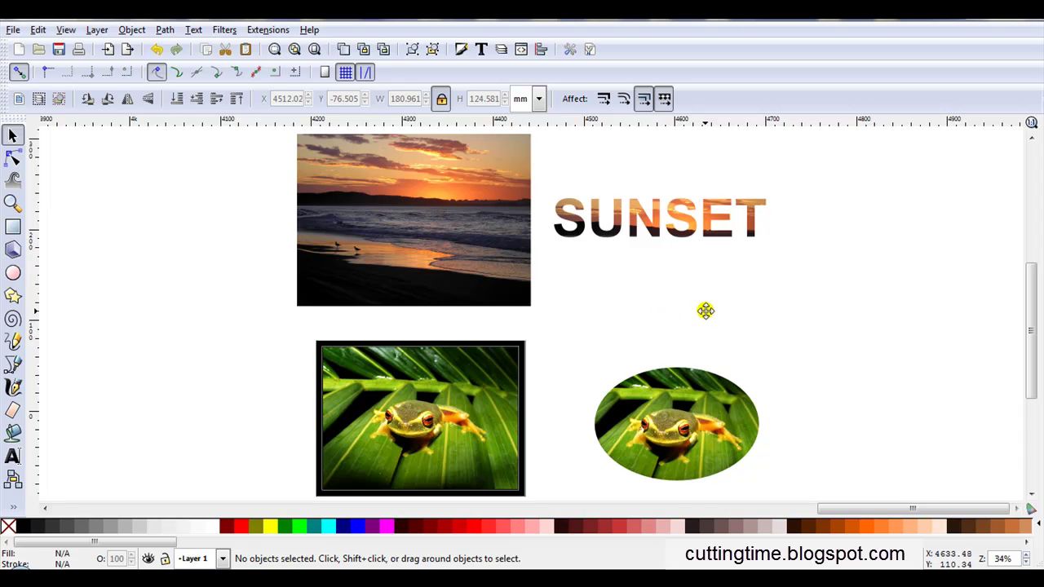
Step: Nudge the sunset photo slightly up and to the right
scroll(705, 309, left, 3)
click(531, 134)
scroll(527, 171, up, 2)
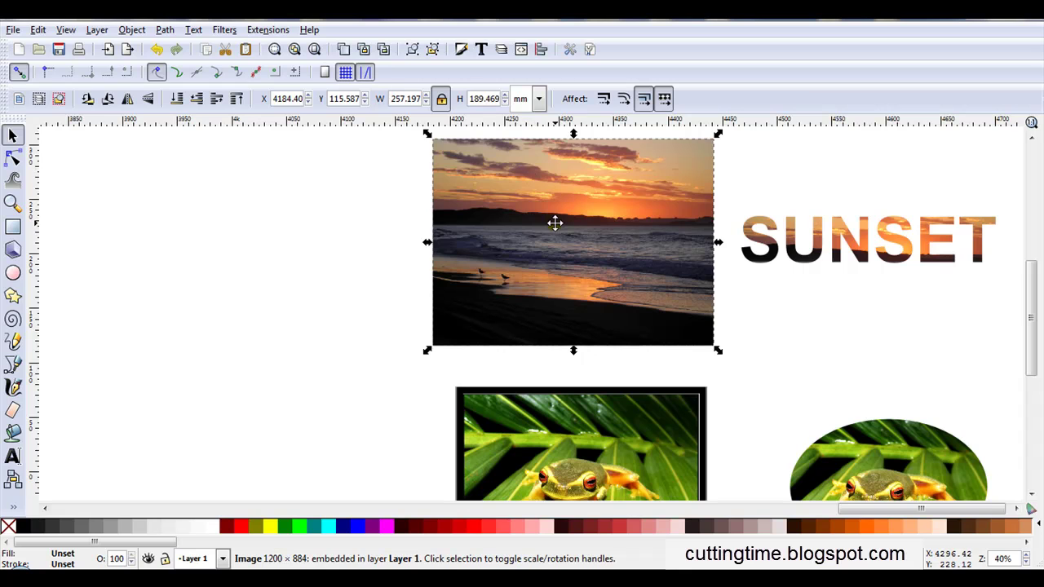
drag(554, 221, 566, 235)
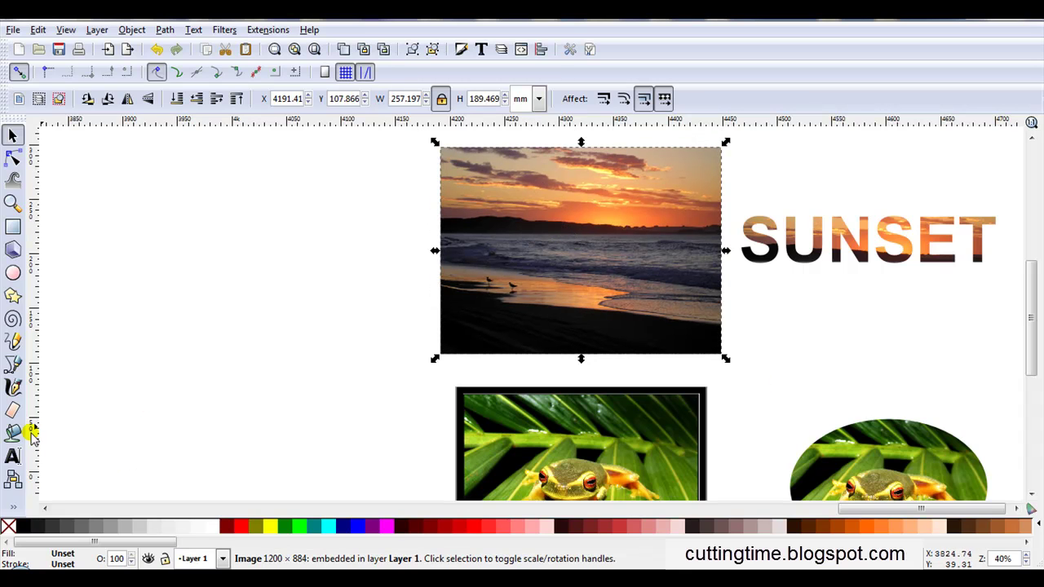
Step: Add a SUNSET text, scale it up and place it across the sunset photo
click(13, 457)
click(116, 261)
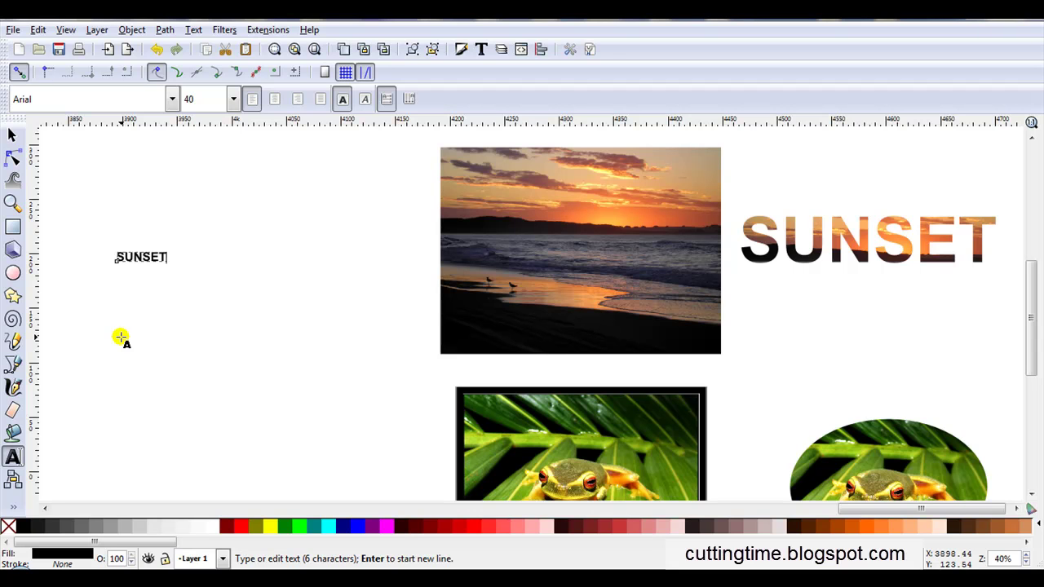
click(12, 135)
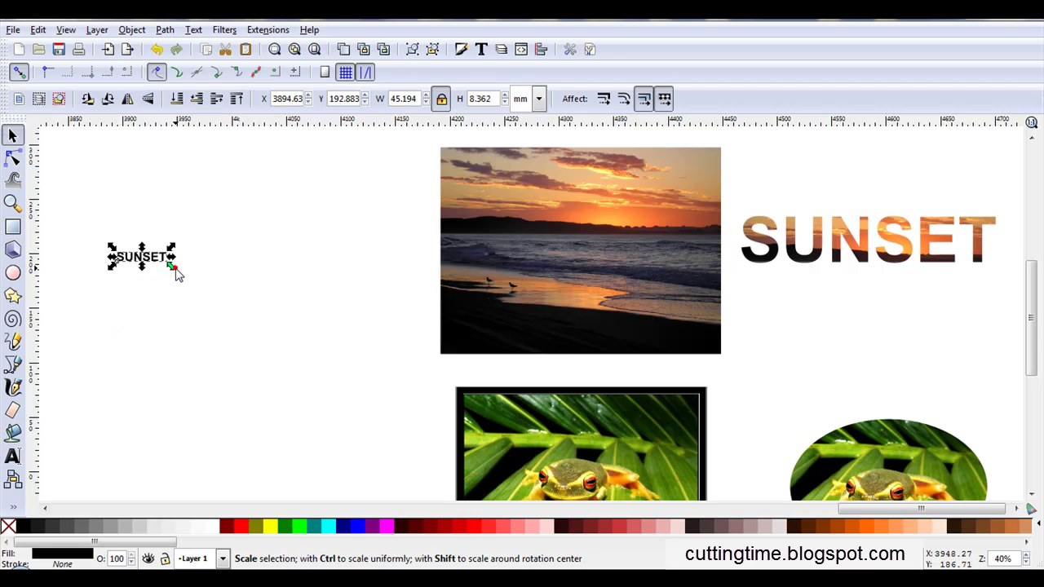
drag(174, 269, 504, 261)
click(187, 291)
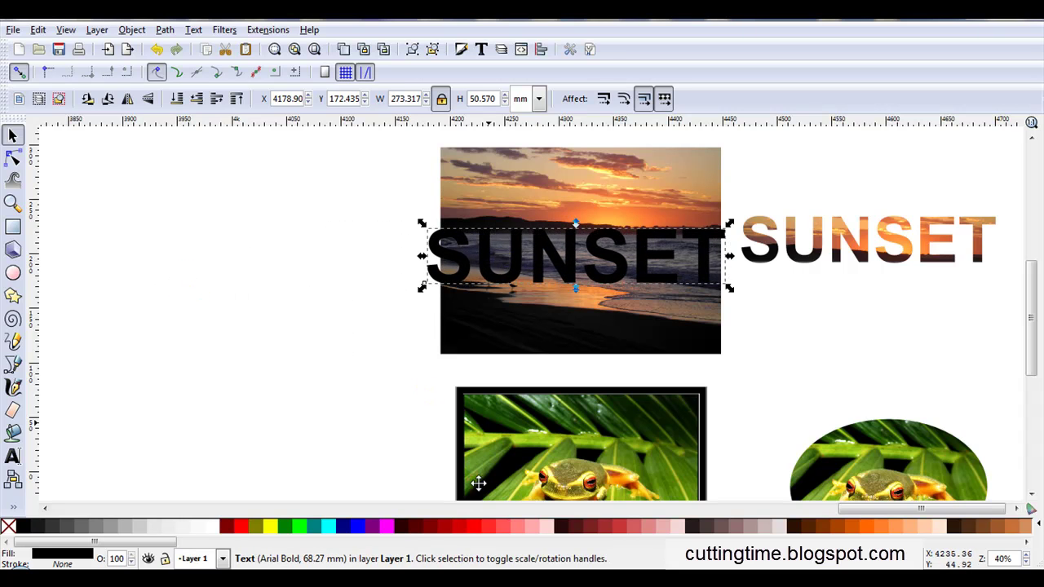
Step: Fill the SUNSET text bright green and resize it to fit over the photo
click(299, 530)
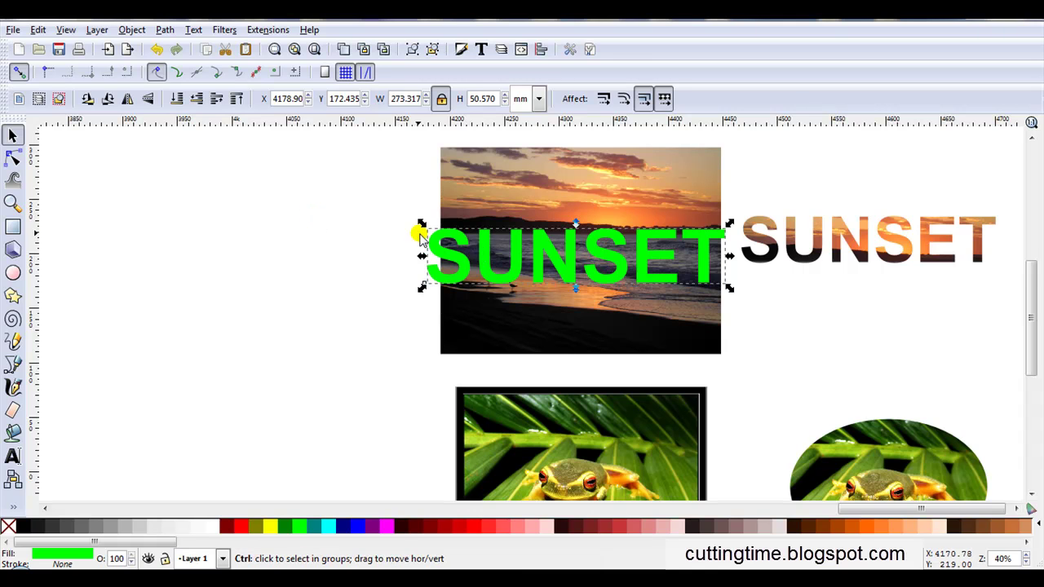
drag(421, 223, 456, 232)
drag(550, 263, 539, 239)
click(532, 229)
key(plus)
key(plus)
key(minus)
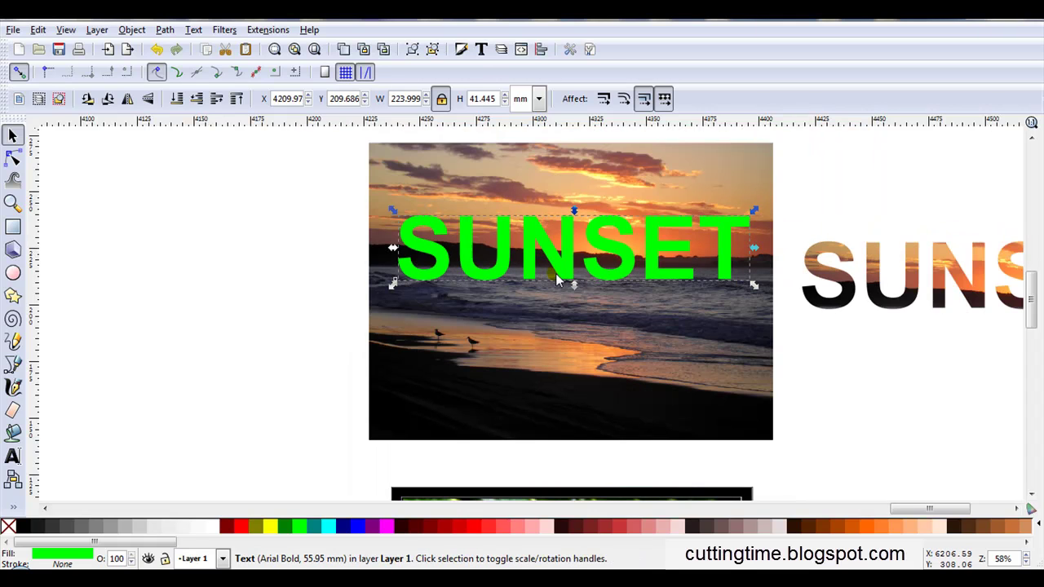
Step: Clip the sunset photo to the SUNSET letters with Object > Clip > Set
drag(330, 140, 803, 459)
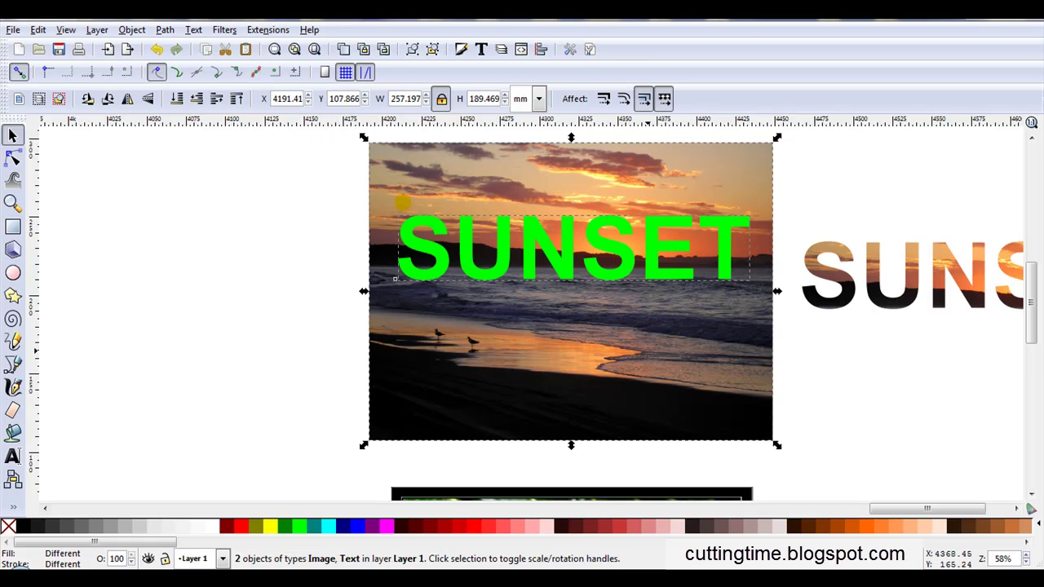
click(119, 29)
mouse_move(158, 132)
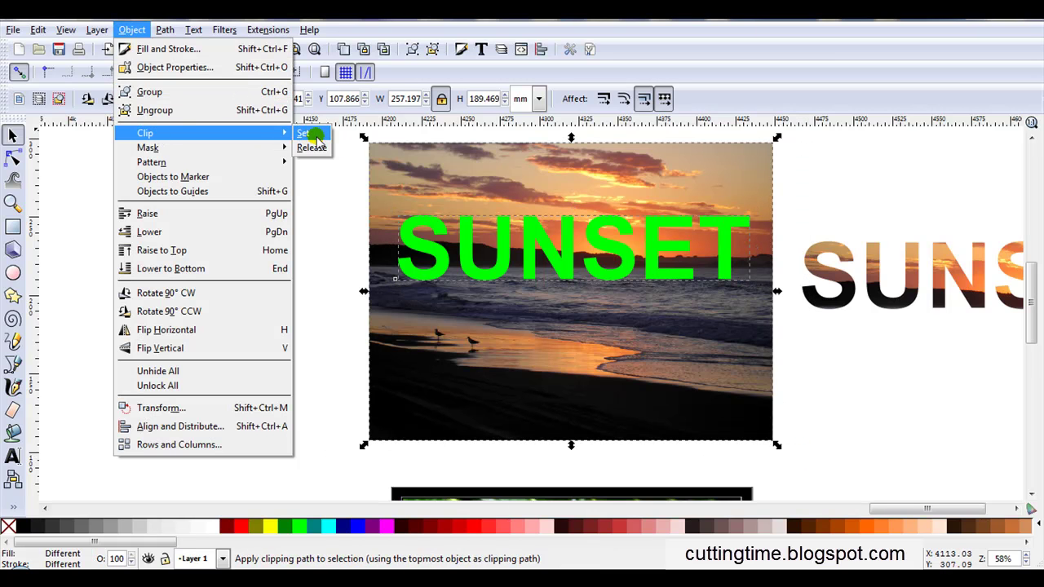
click(314, 133)
key(plus)
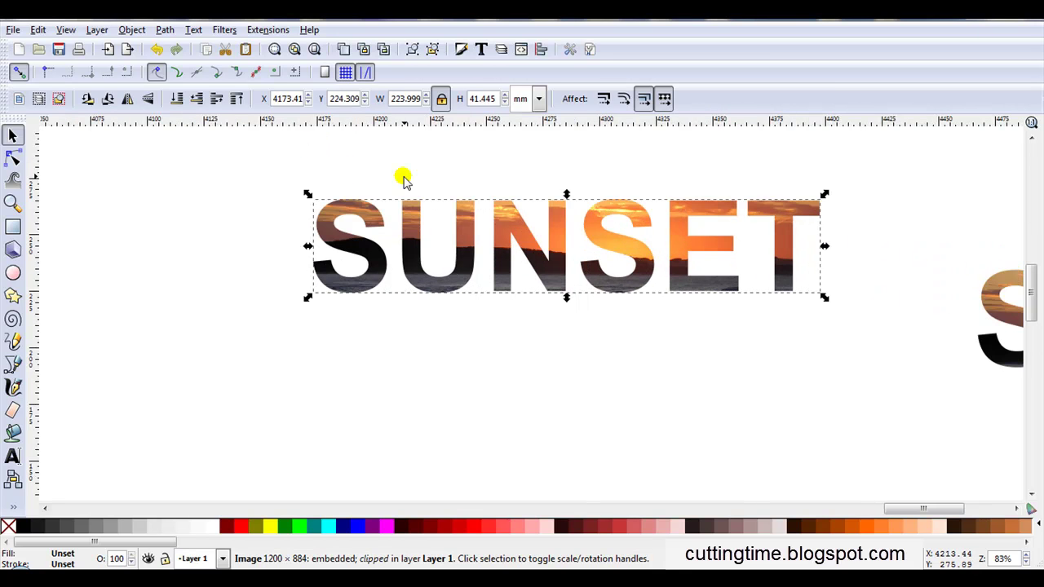
scroll(403, 177, down, 1)
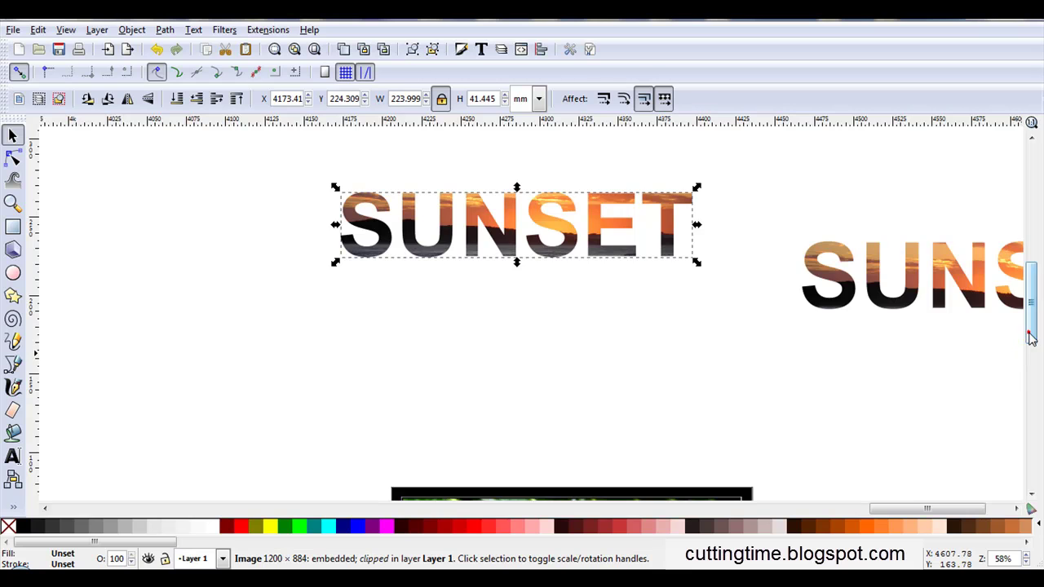
scroll(696, 397, down, 8)
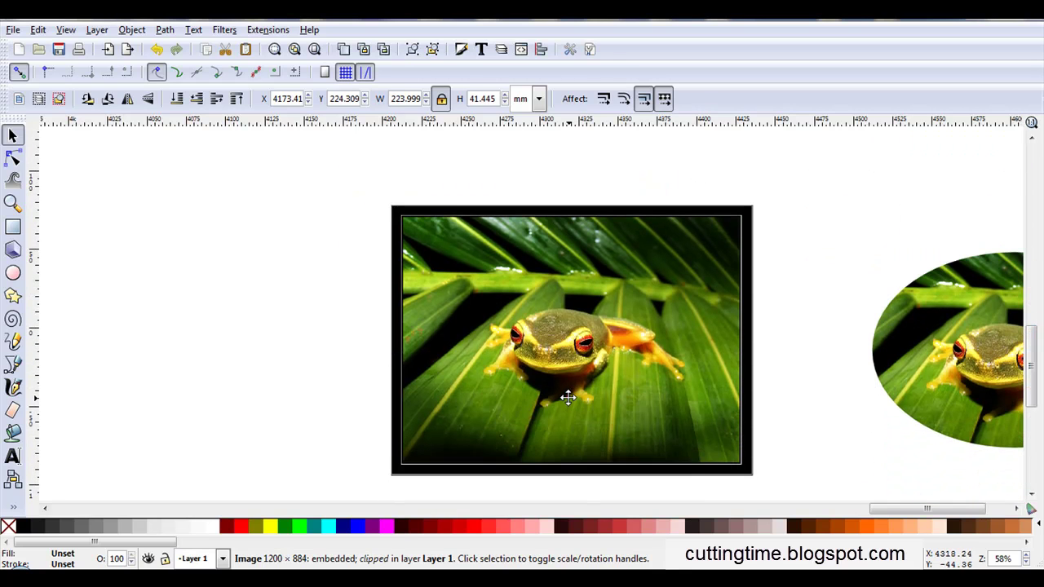
Step: Move the framed frog photo up-left and draw an oval over it
drag(564, 395, 491, 364)
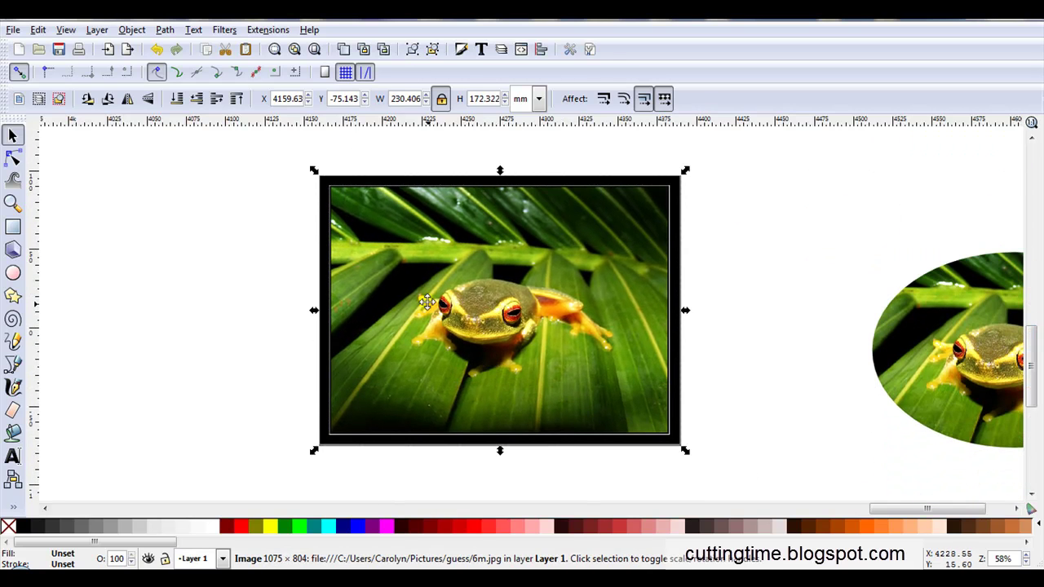
click(13, 273)
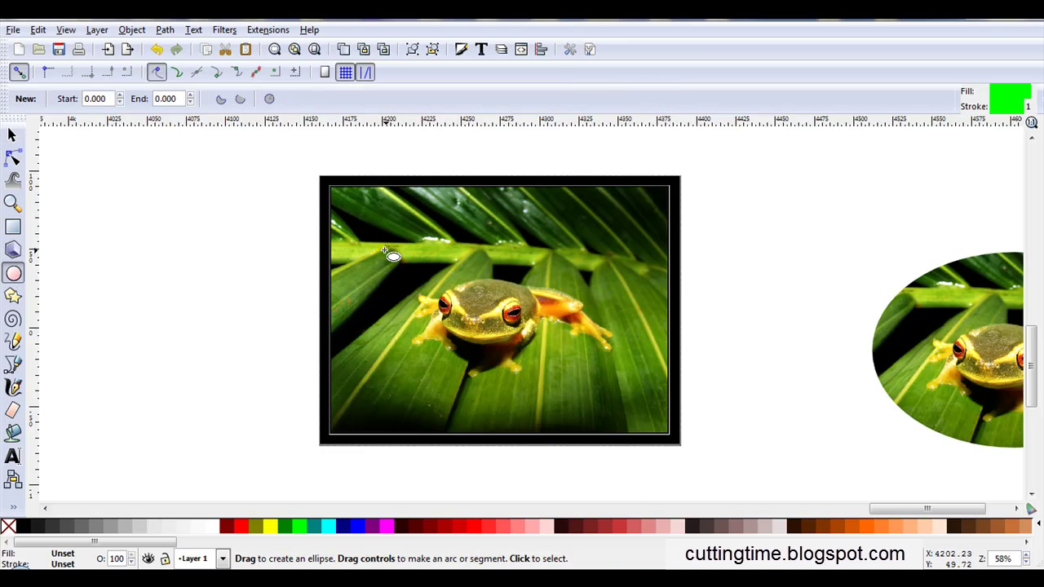
drag(383, 248, 641, 403)
key(F1)
drag(571, 334, 566, 335)
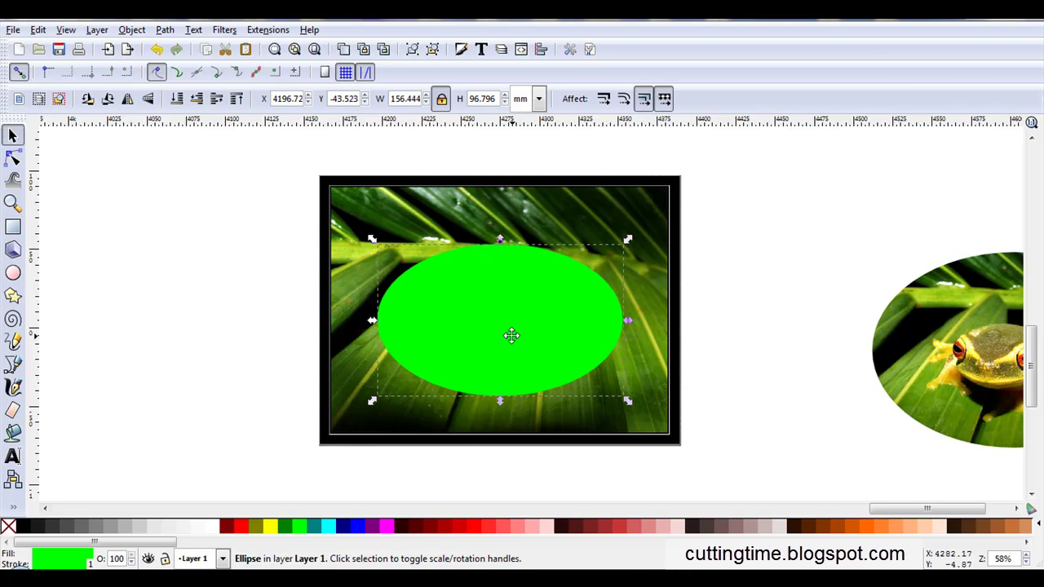
Step: Remove the oval's fill, give it a red outline, and align the frog photo beneath it
right_click(85, 560)
click(114, 548)
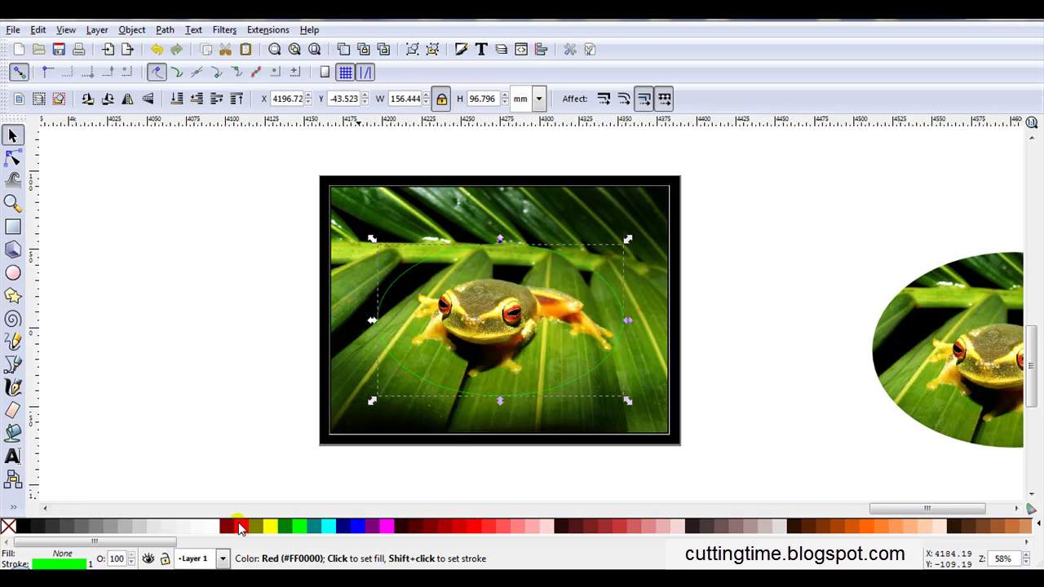
shift+click(242, 527)
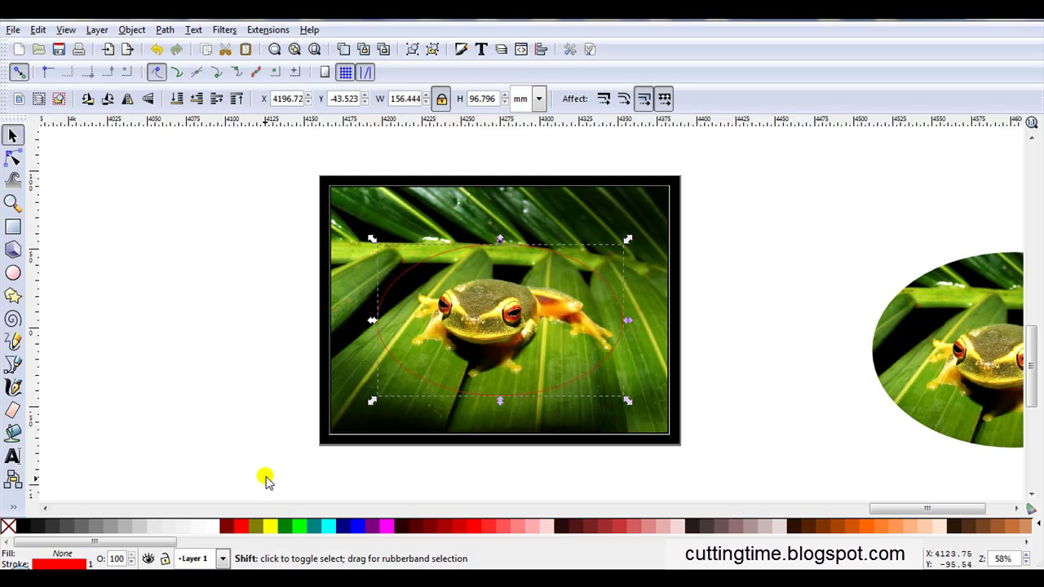
ctrl+scroll(418, 368, up, 2)
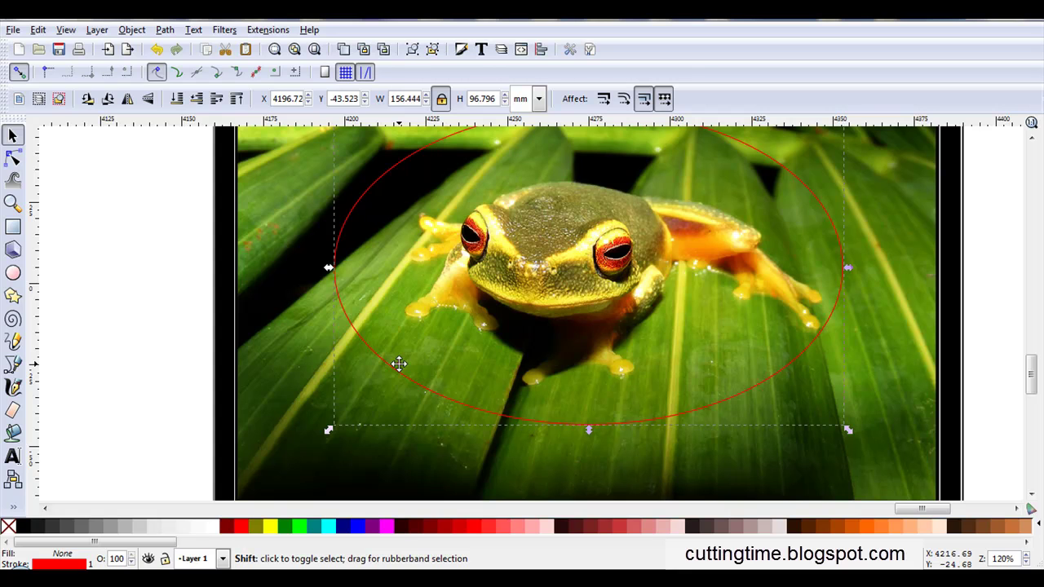
click(399, 364)
drag(396, 361, 372, 368)
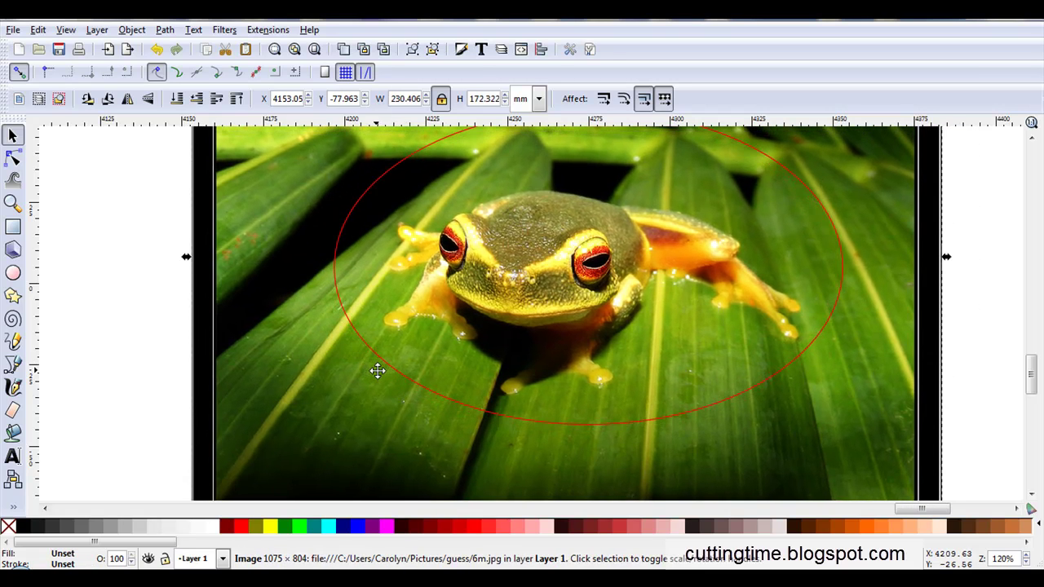
scroll(368, 397, down, 2)
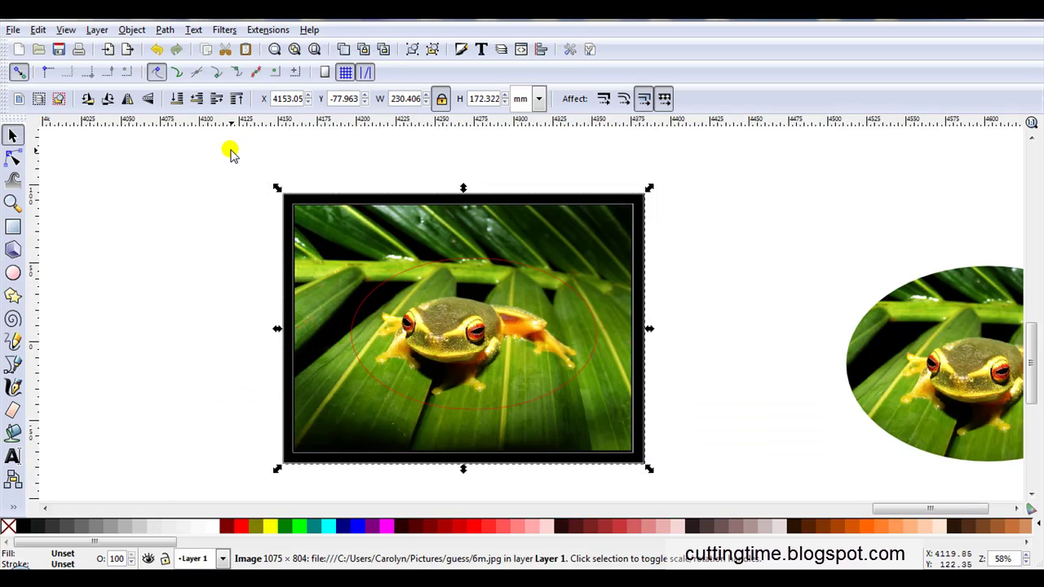
Step: Select the frog photo and oval together and apply Object > Clip > Set
drag(232, 143, 708, 481)
click(132, 29)
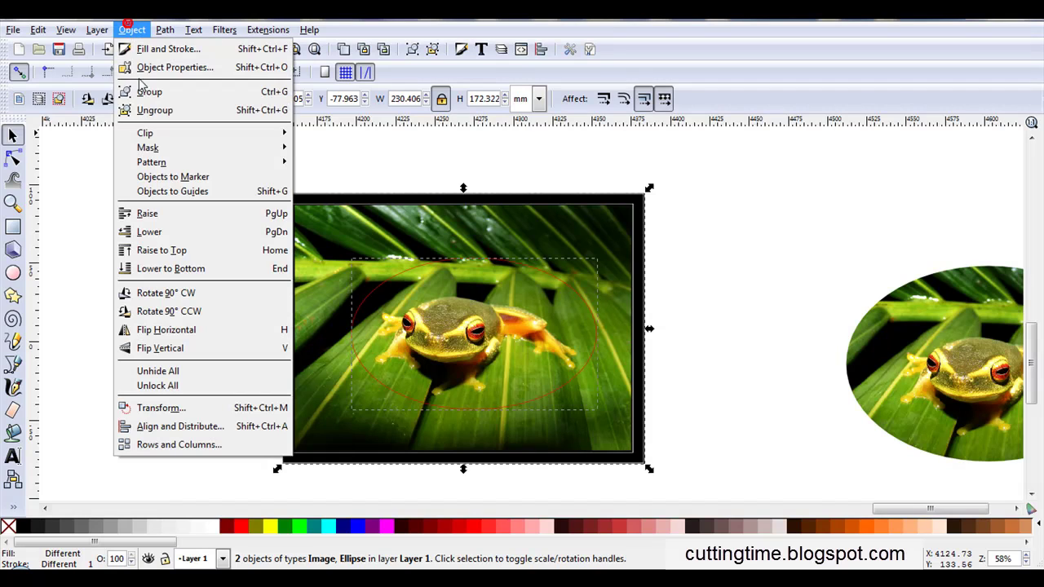
mouse_move(147, 135)
click(326, 136)
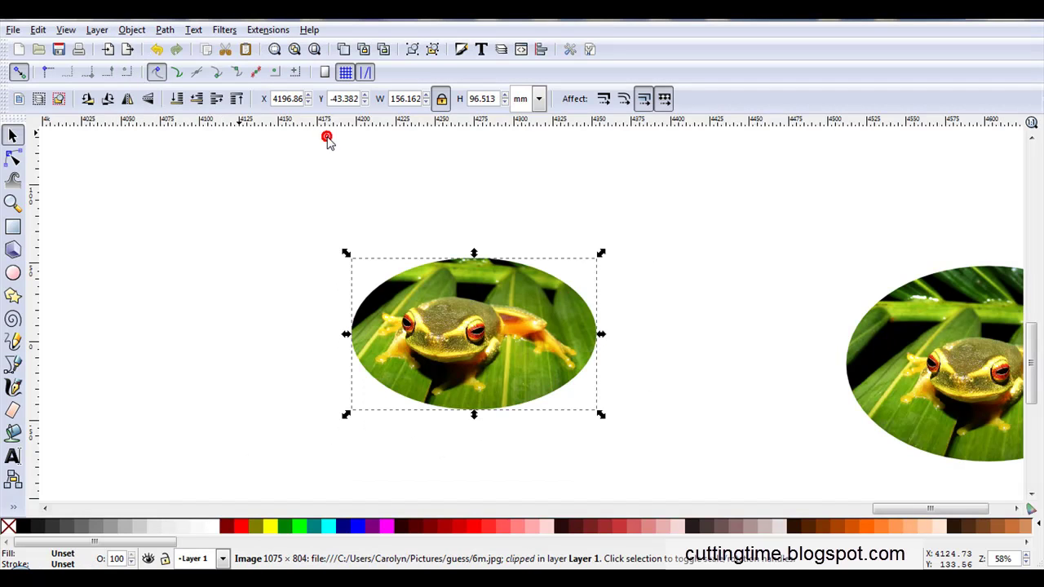